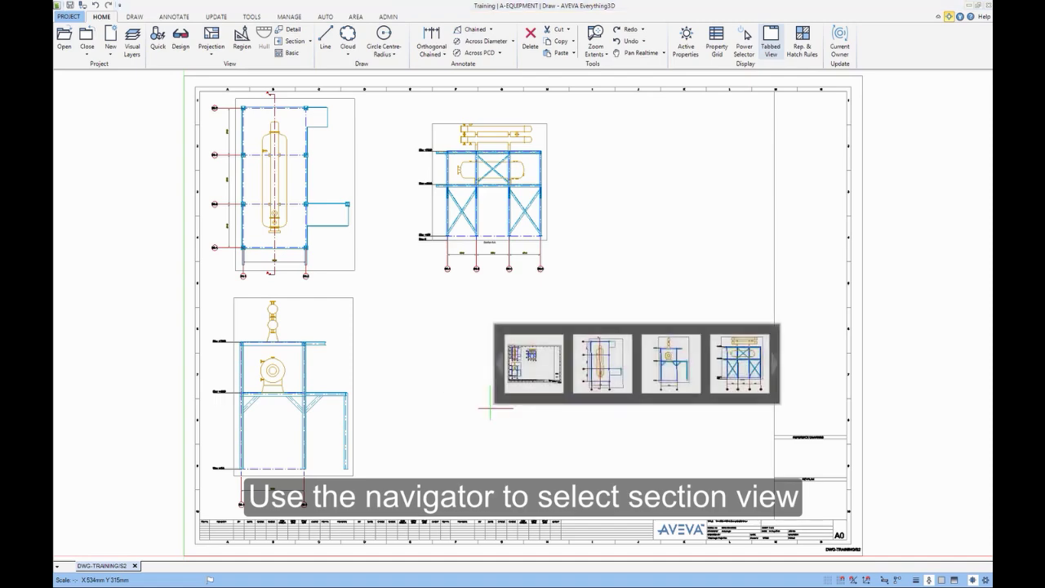
Jump to the Section A-A view in the navigator and window-select it for editing
click(739, 369)
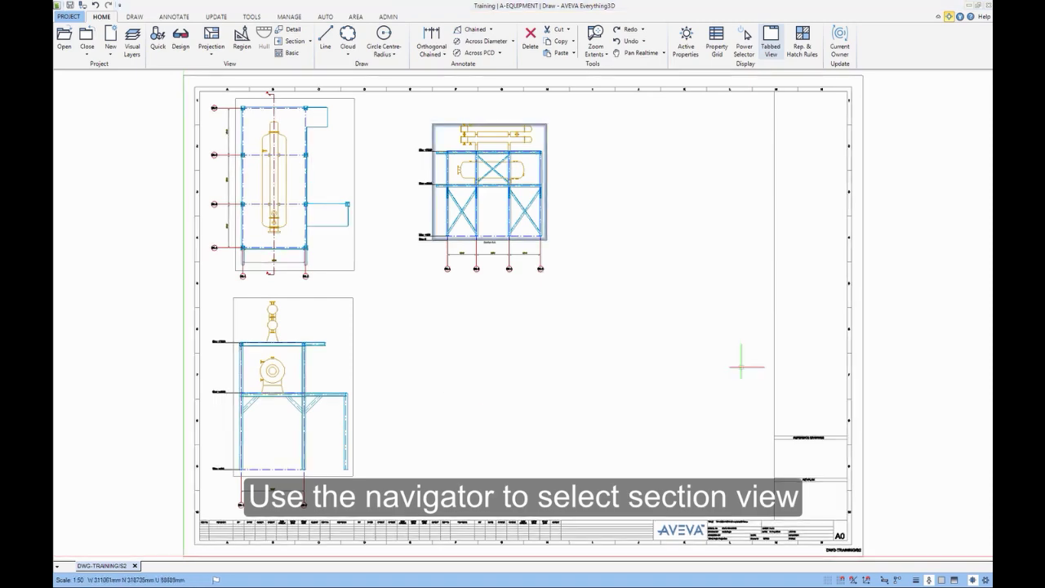
drag(643, 357, 572, 339)
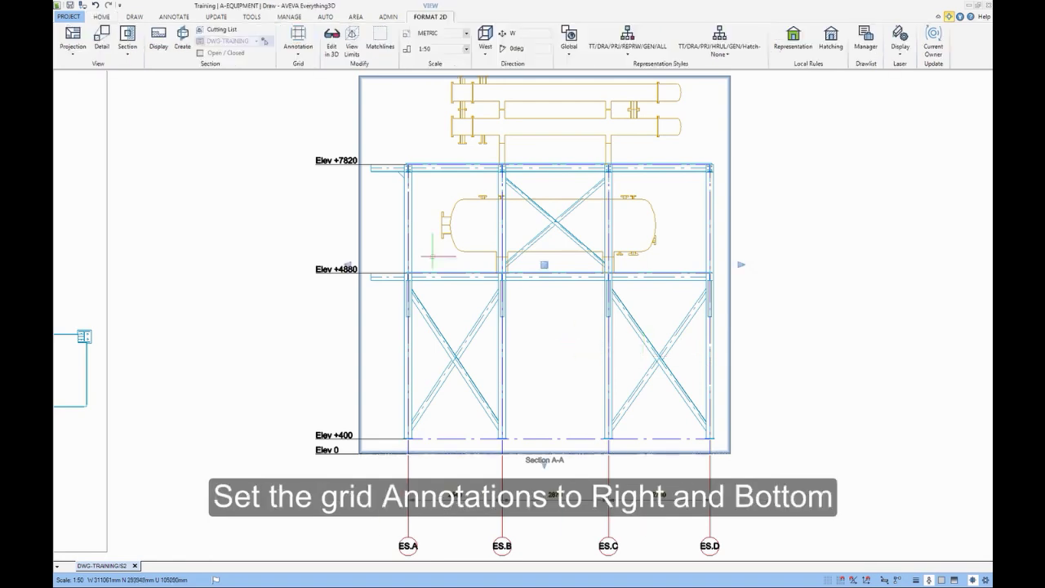
Turn on the Right grid annotation for Section A-A and turn off the Left one, keeping Bottom
click(297, 54)
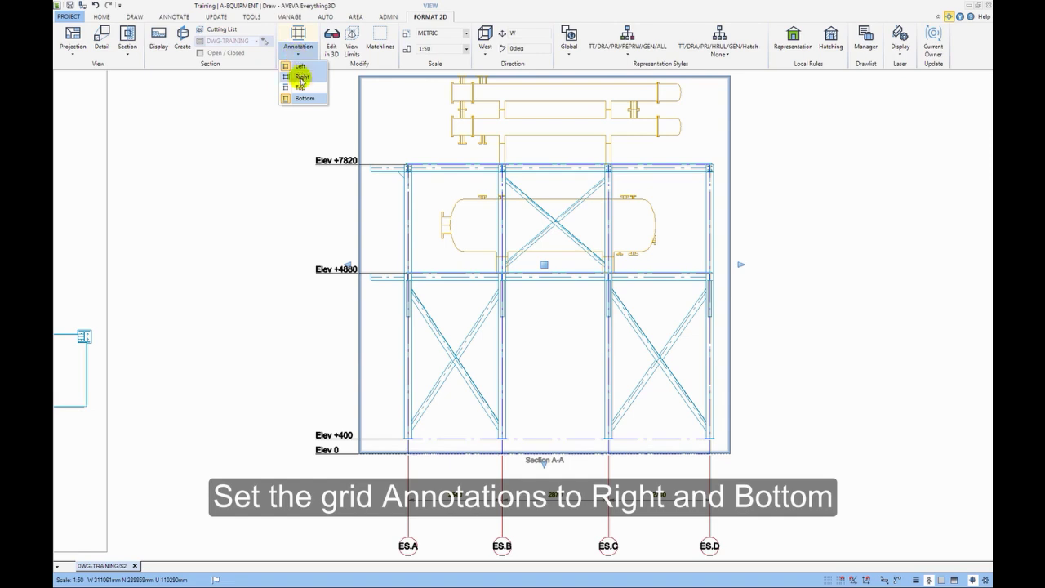
click(300, 76)
click(297, 54)
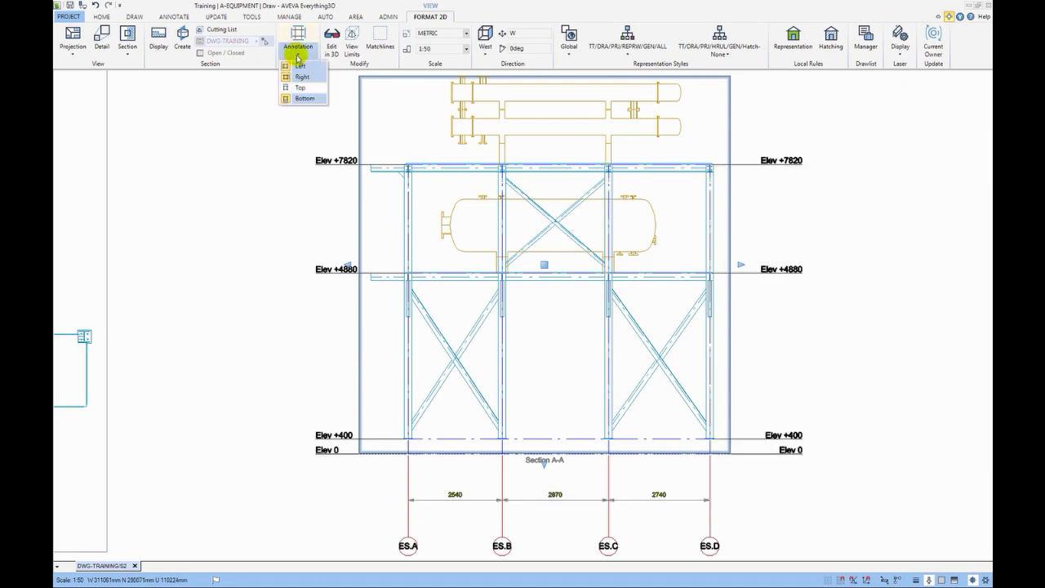
click(299, 66)
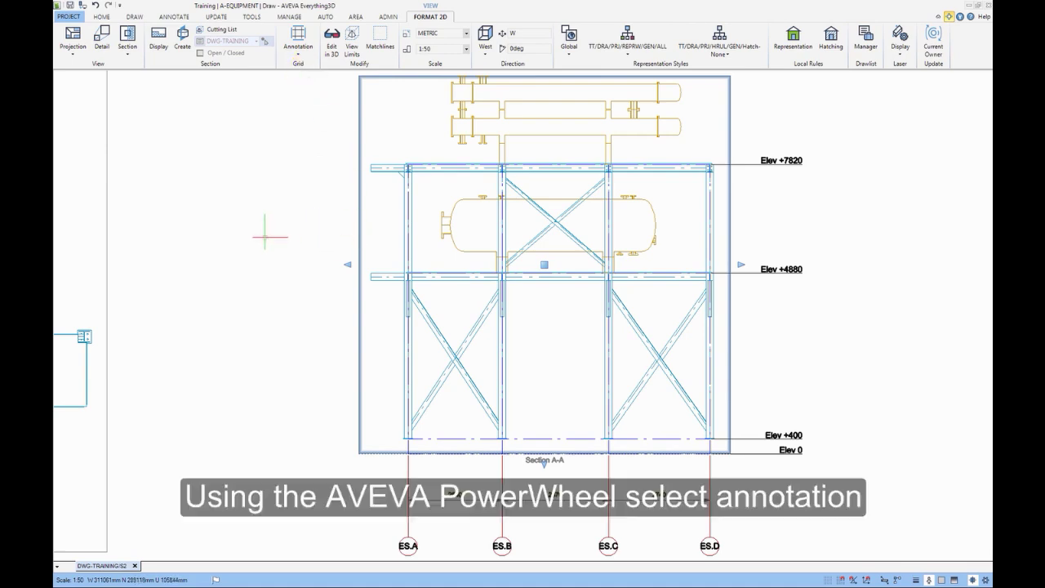
middle_click(264, 235)
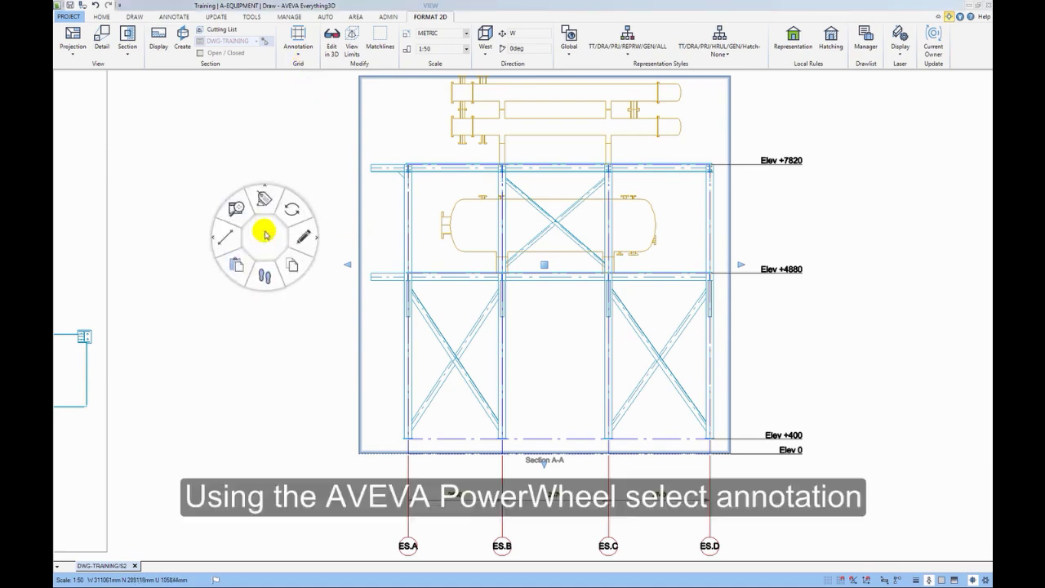
Start a new label from the PowerWheel using the GLAB general label template
click(263, 198)
middle_click(265, 238)
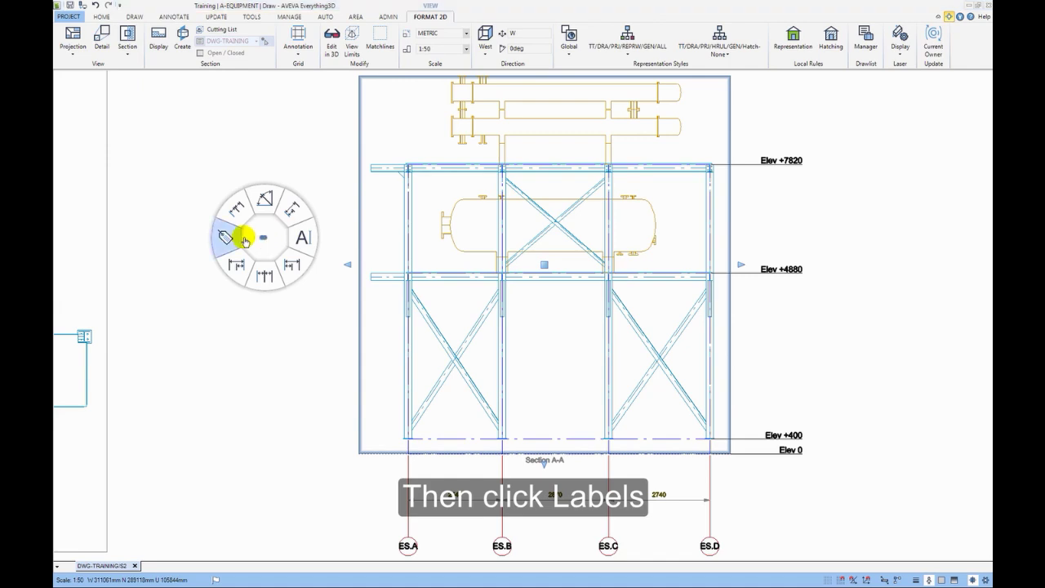
click(226, 239)
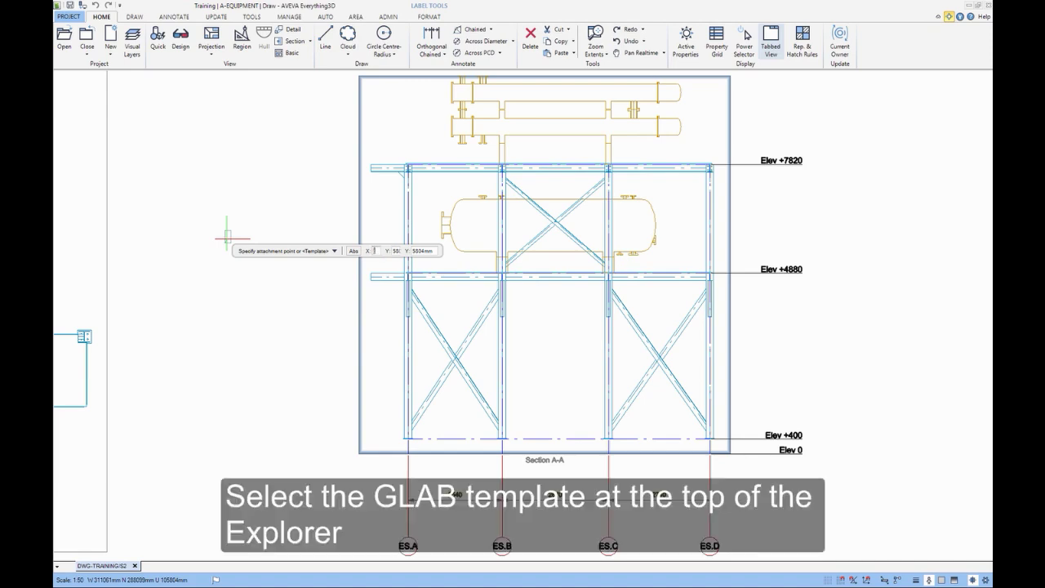
click(227, 238)
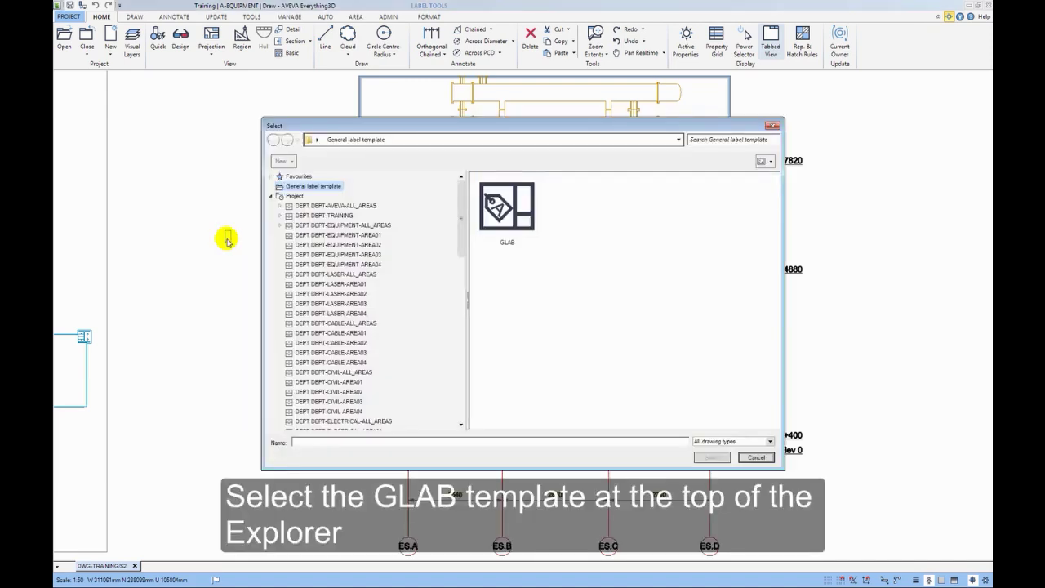
click(500, 218)
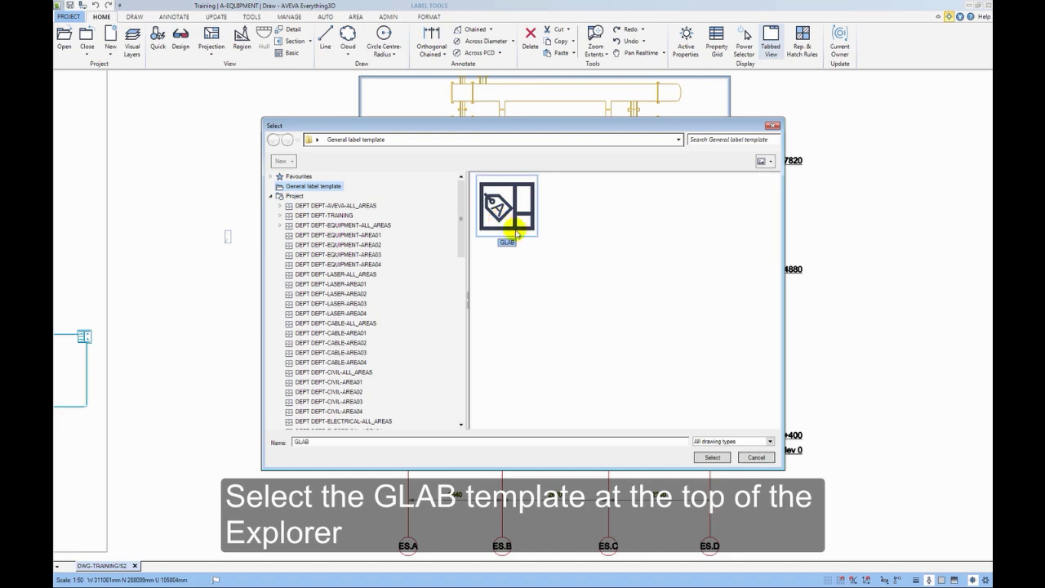
click(711, 457)
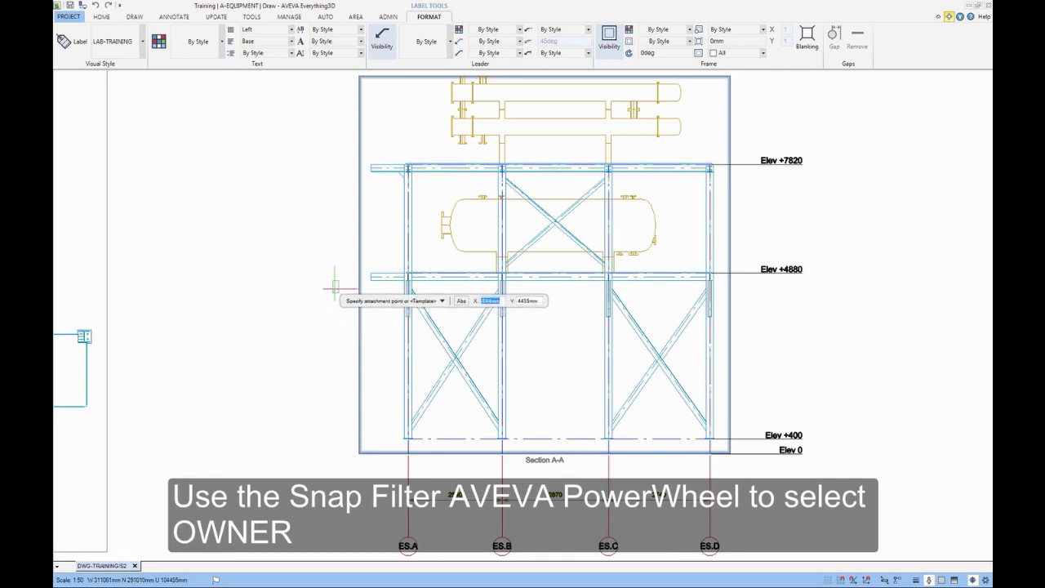
Attach a D1201 label to the horizontal vessel with OWNER snap, placed at upper left
middle_click(334, 288)
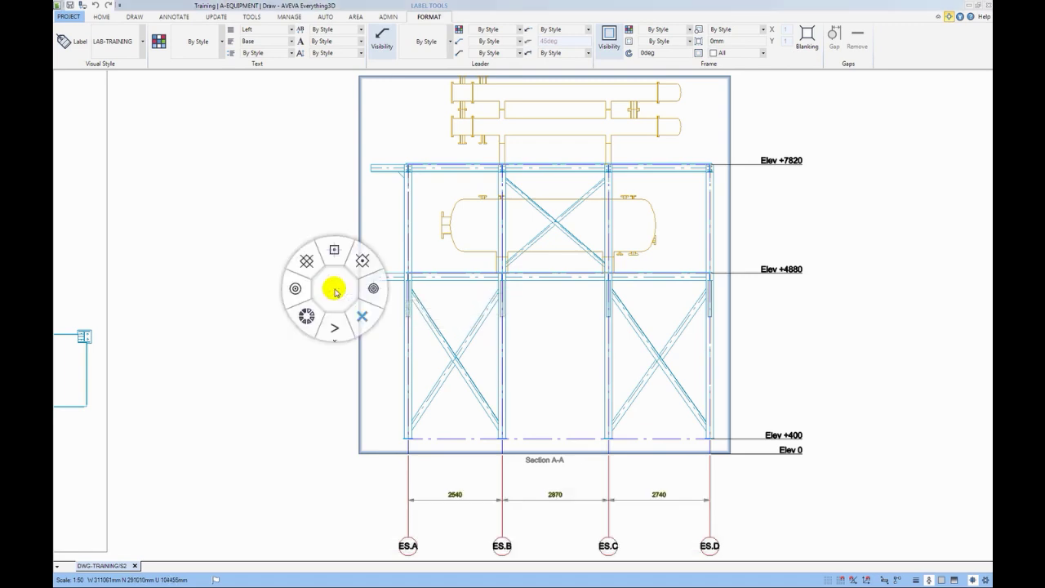
click(292, 289)
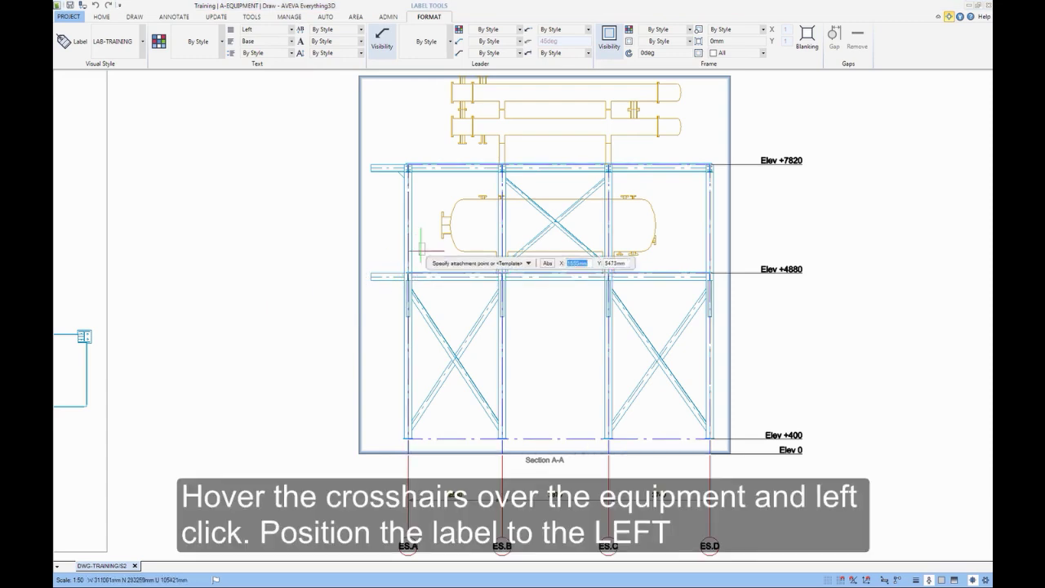
click(442, 229)
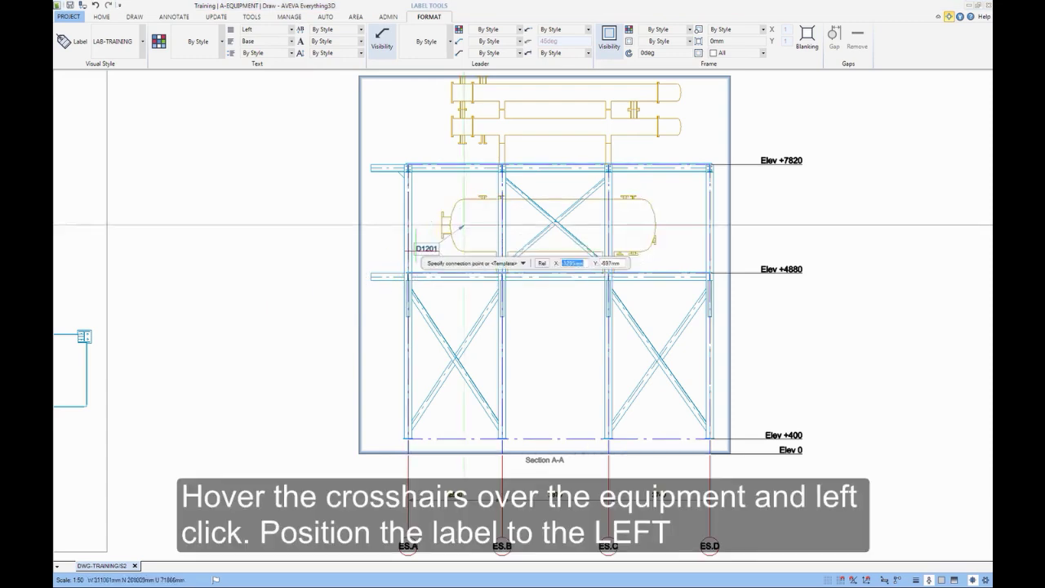
click(261, 176)
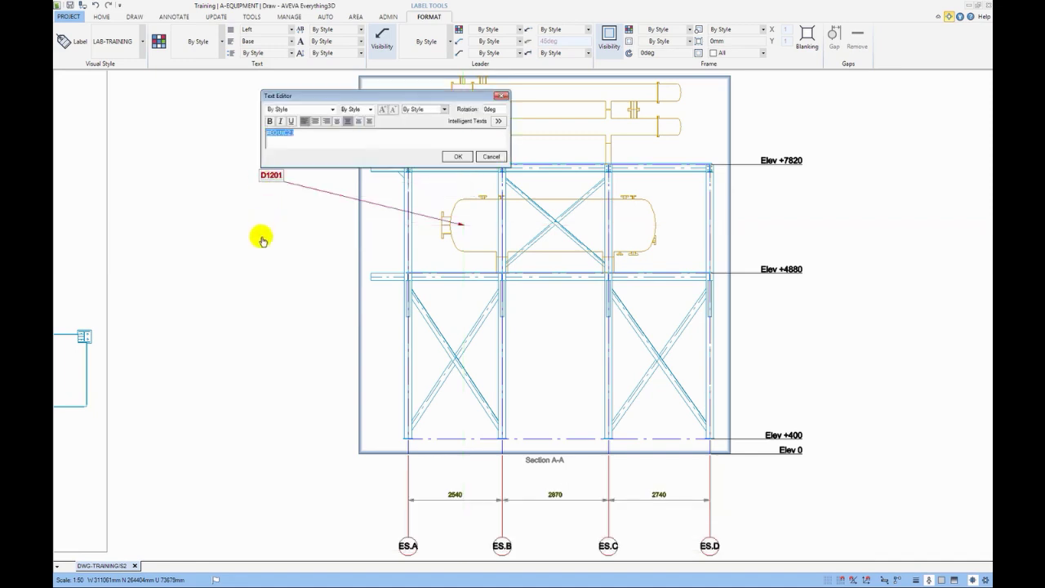
Confirm the D1201 label text as the #EQUI(C2:) intelligent text
click(500, 122)
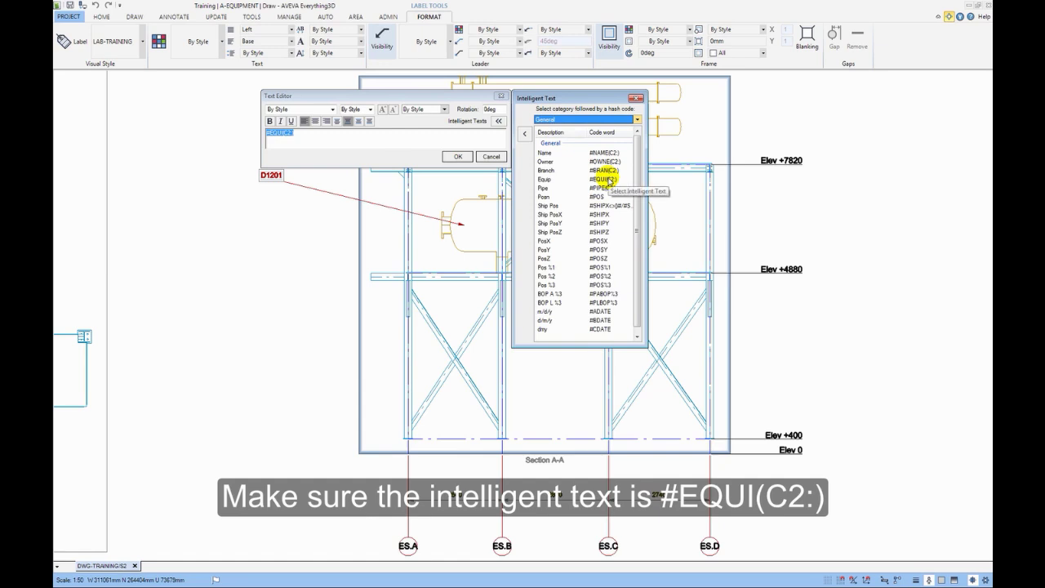
click(640, 98)
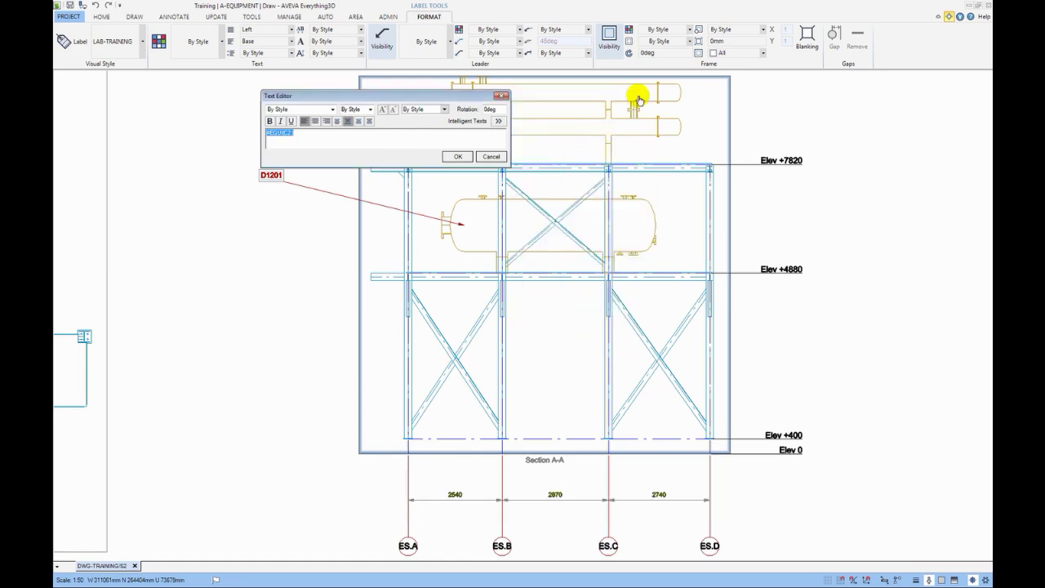
click(459, 157)
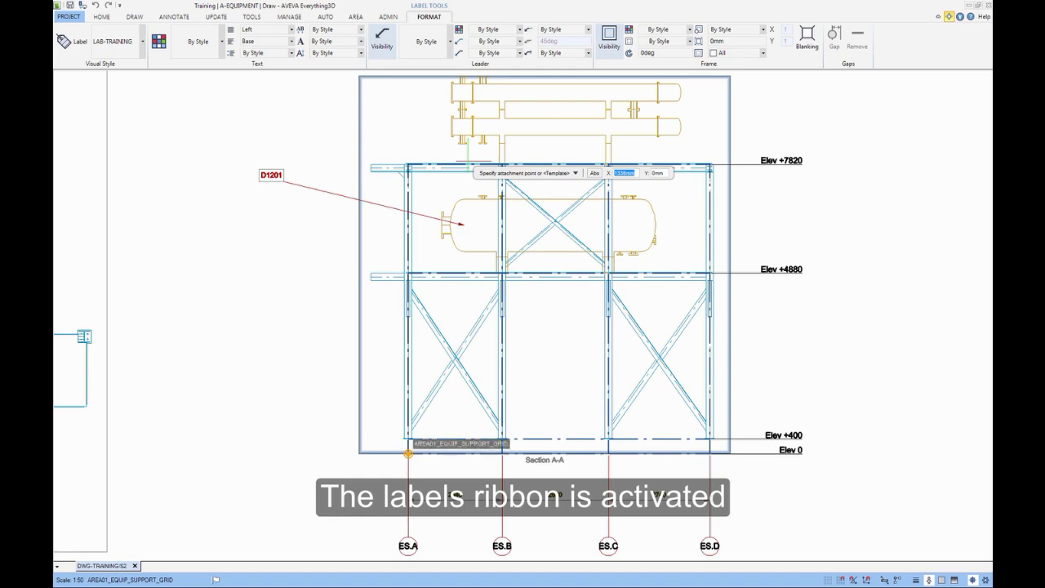
Set the D1201 label's leader style to Horizontal Angled
key(Escape)
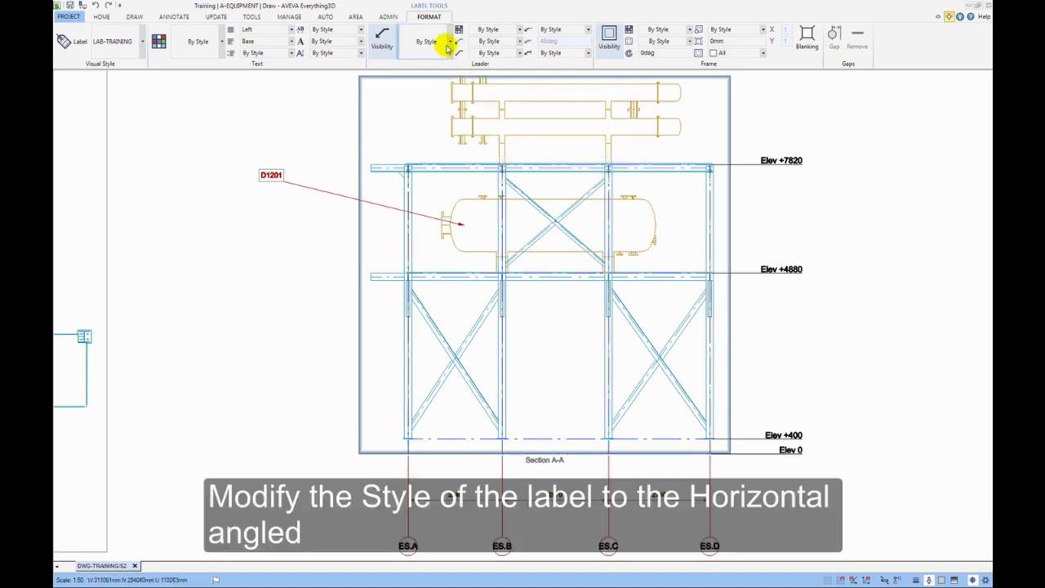
click(449, 42)
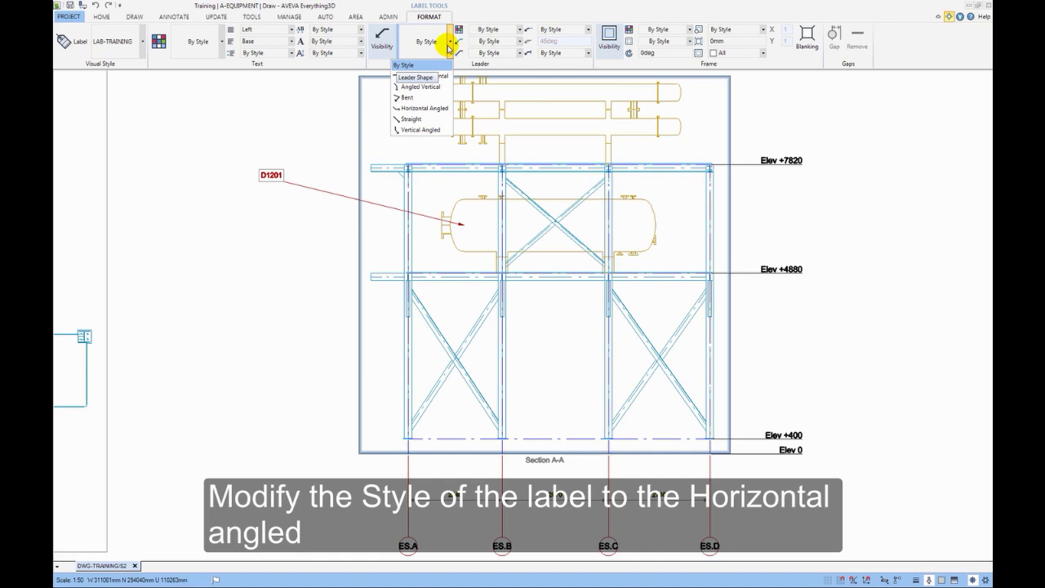
click(435, 108)
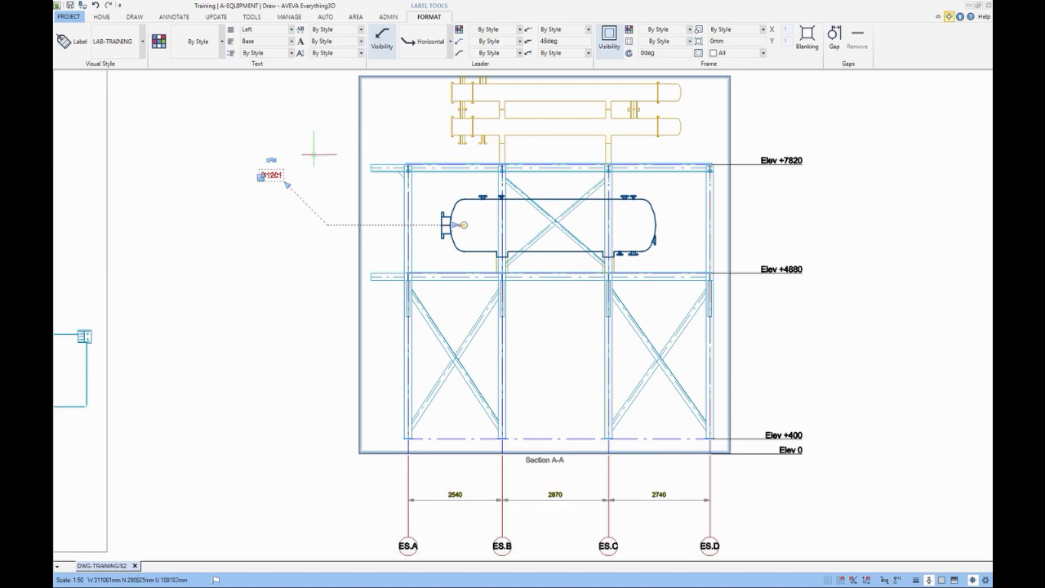
Move the D1201 label lower, level with the left of the vessel
click(262, 177)
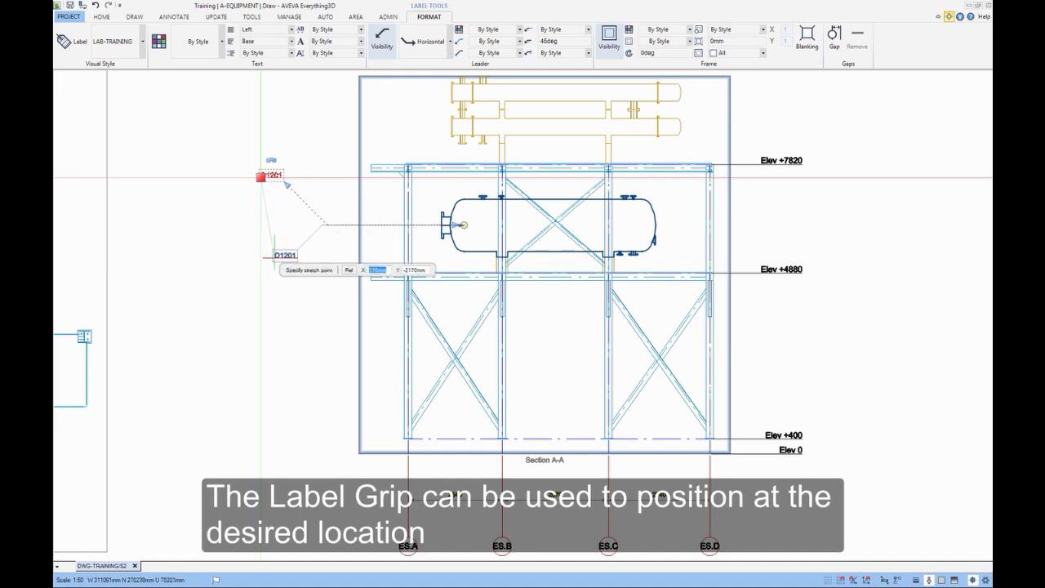
click(278, 257)
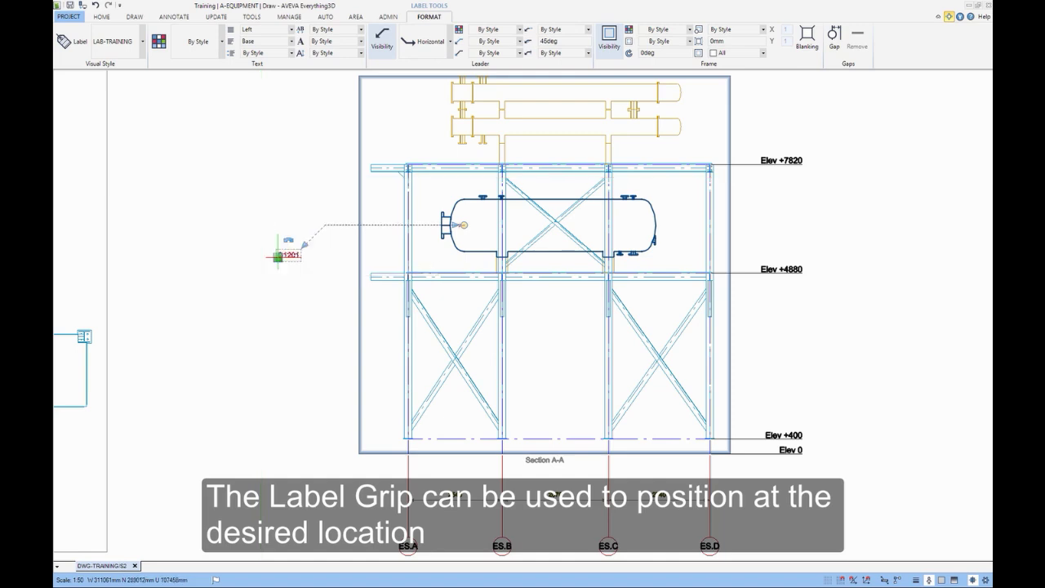
key(Escape)
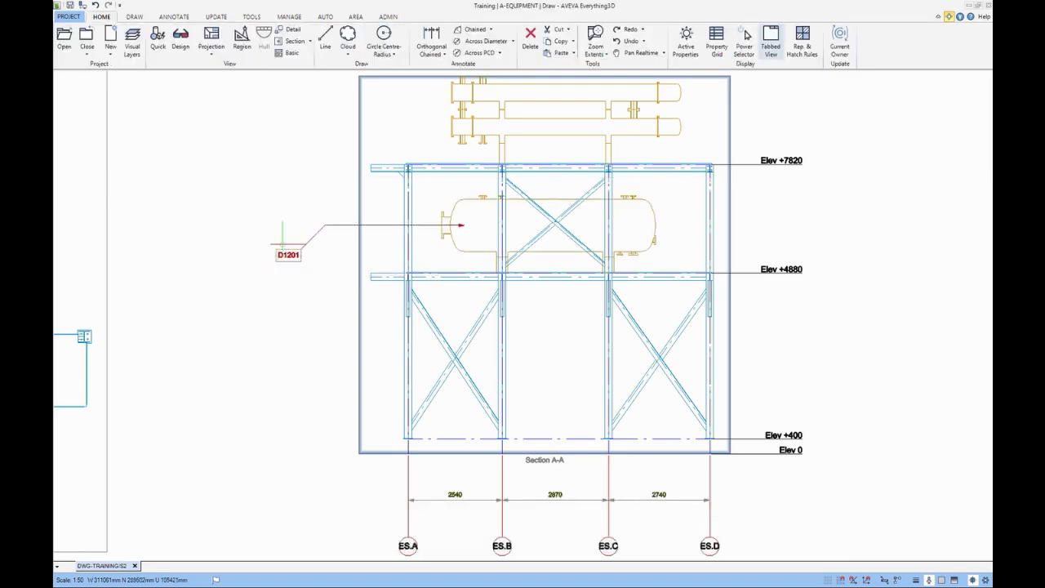
Repeat the label command to attach an E1302A label to the upper exchanger, placed above-left of the frame
click(303, 167)
middle_click(302, 166)
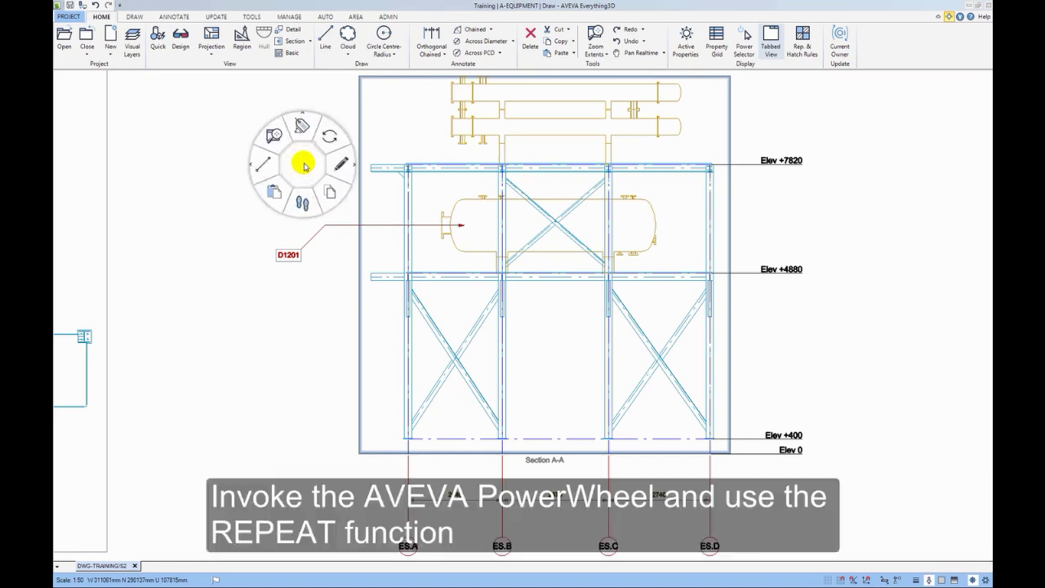
click(326, 138)
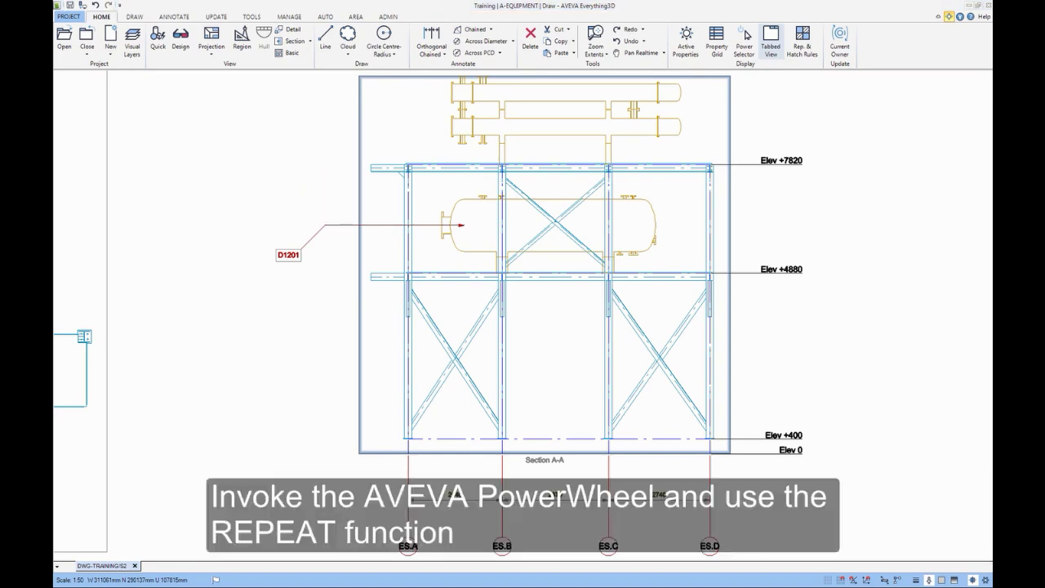
middle_click(319, 135)
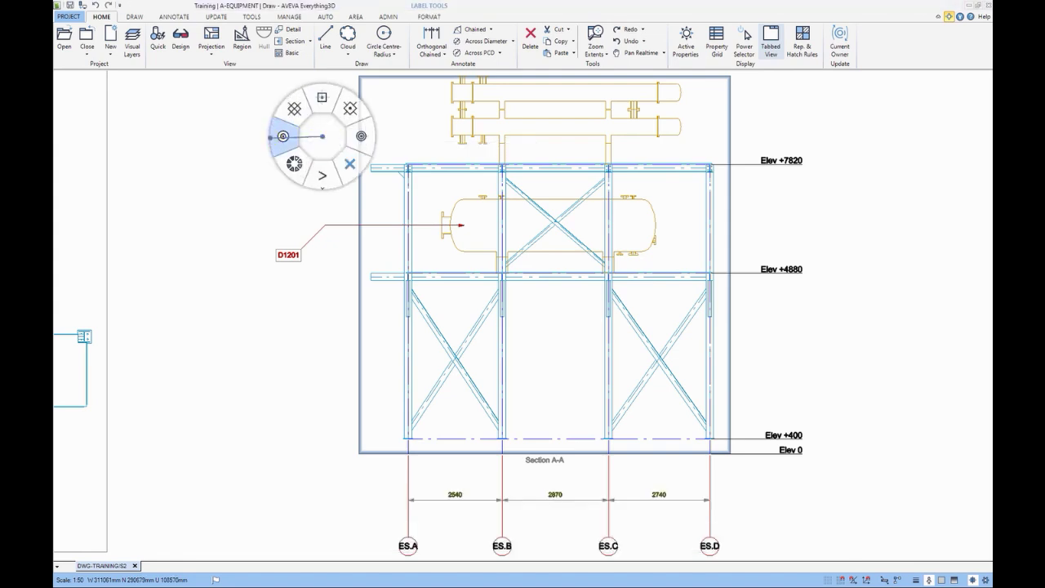
click(274, 136)
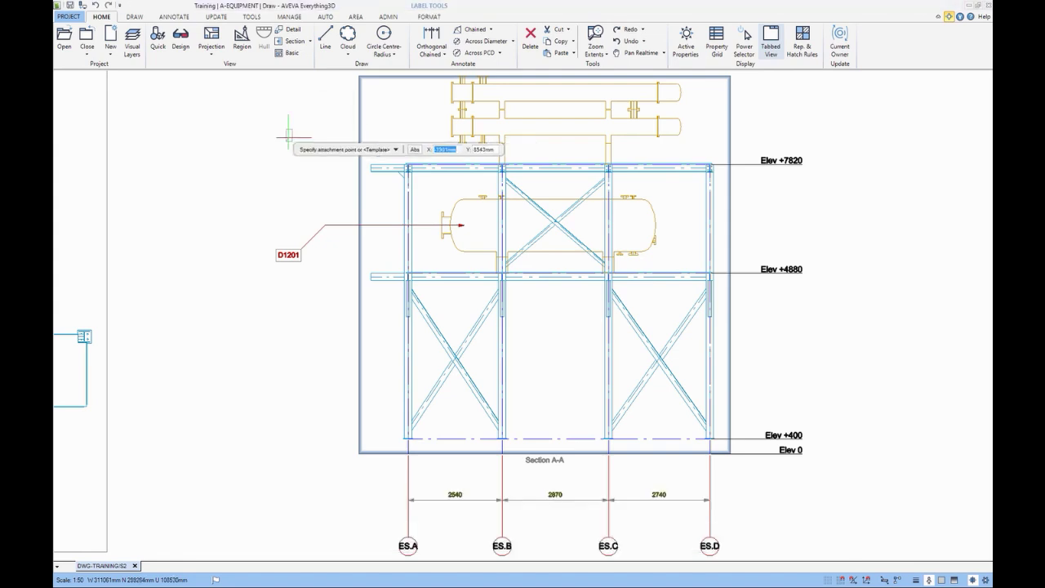
click(462, 126)
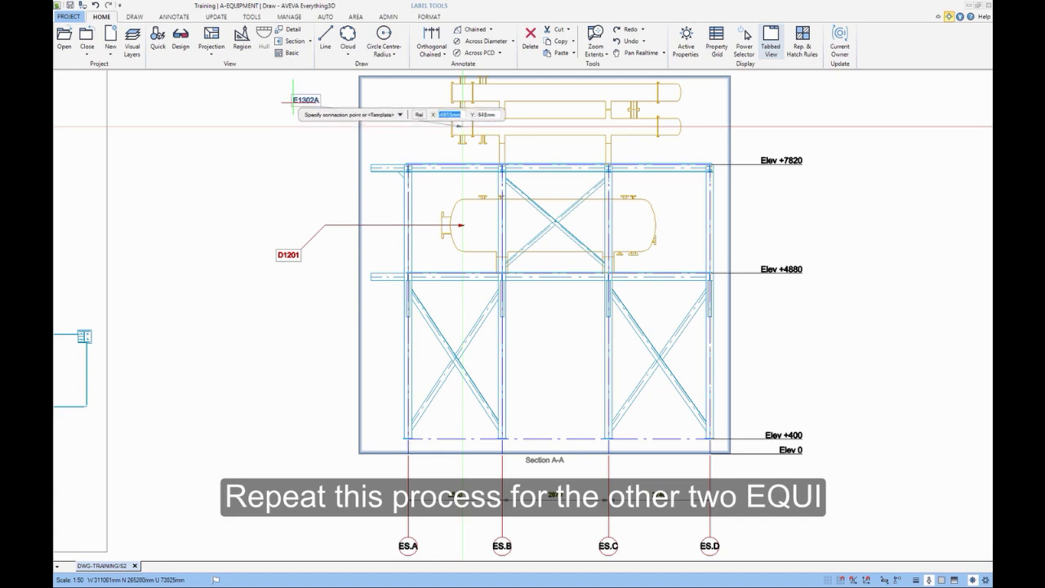
click(295, 102)
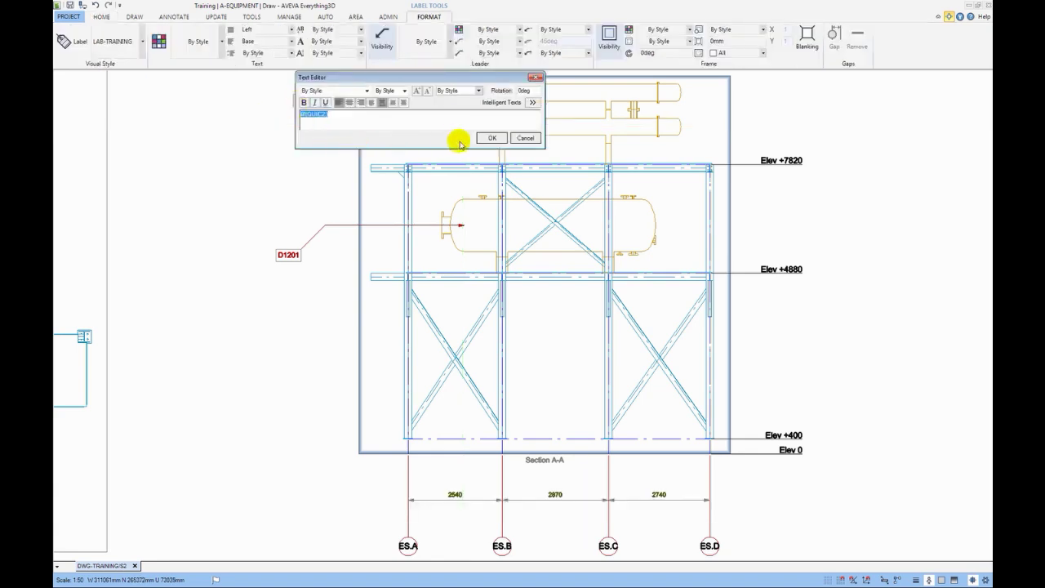
click(490, 138)
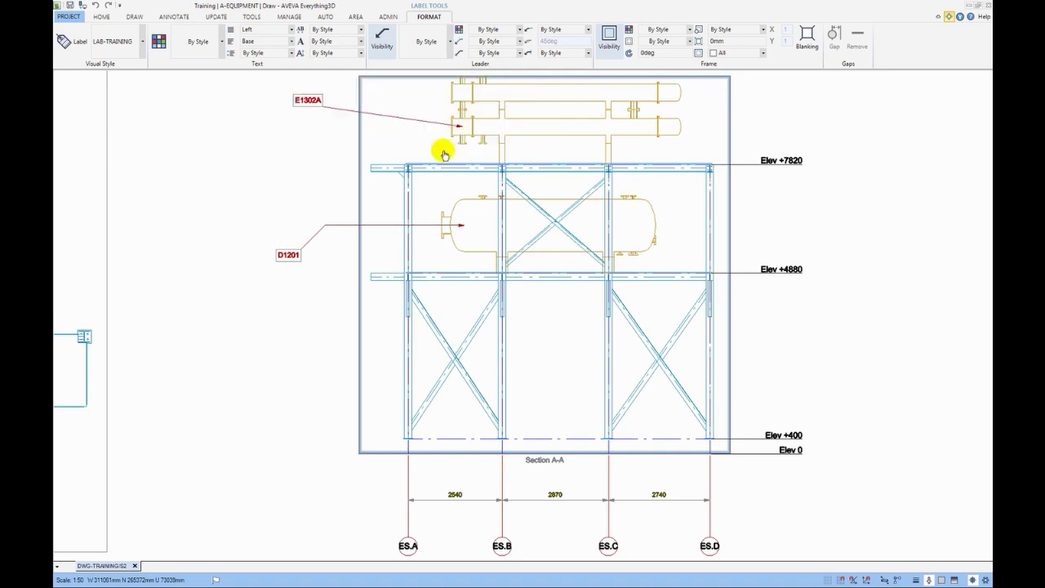
Label exchanger E1302B with its text above-left, then select the new label
scroll(367, 173, up, 5)
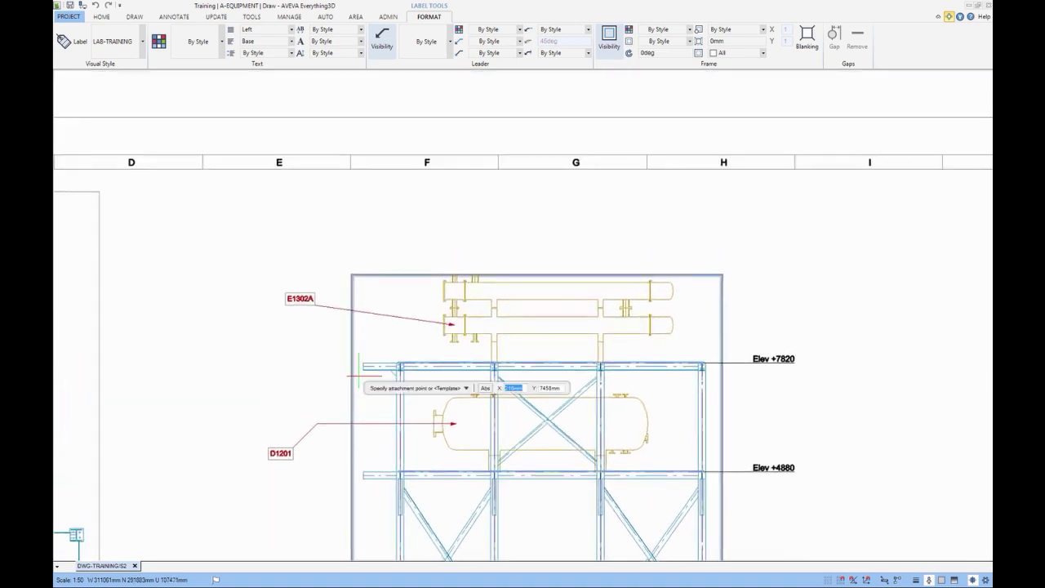
click(455, 289)
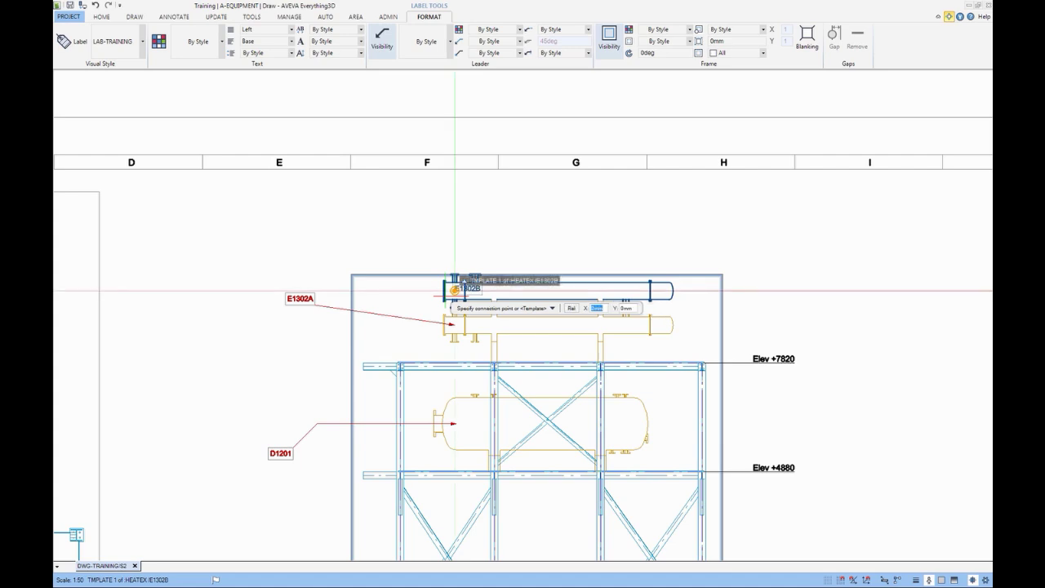
click(455, 290)
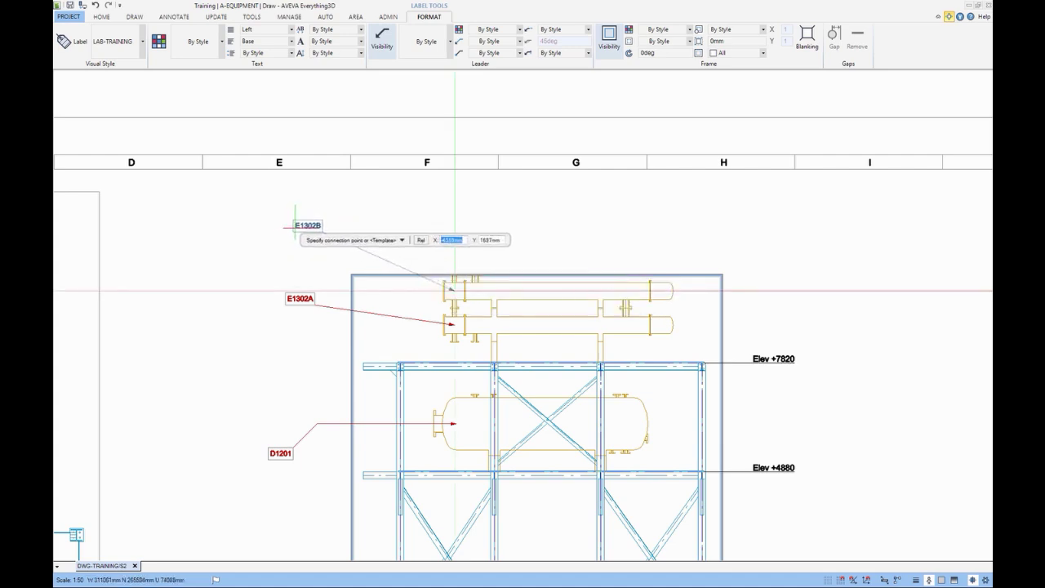
click(307, 224)
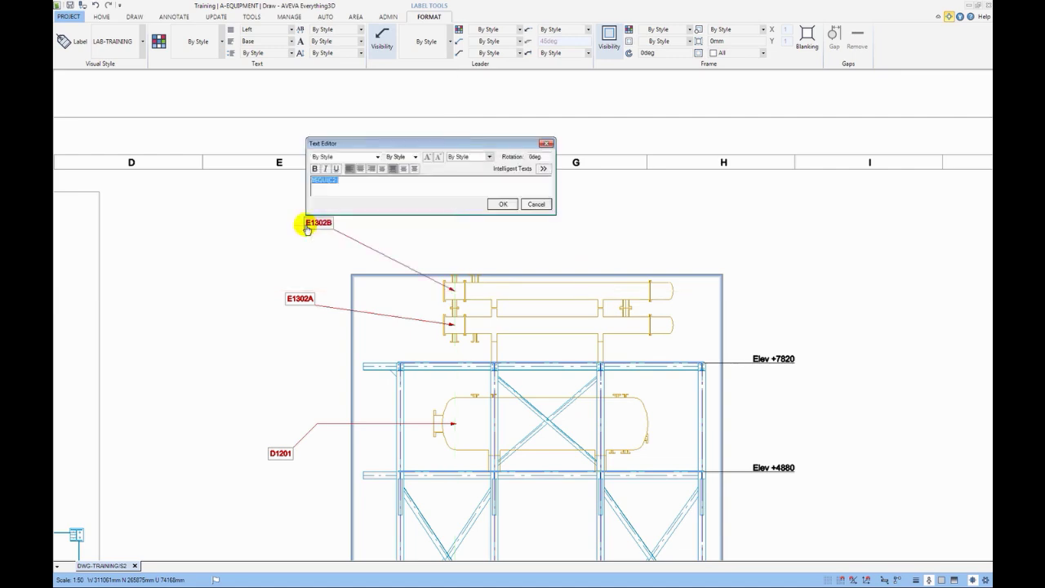
click(503, 205)
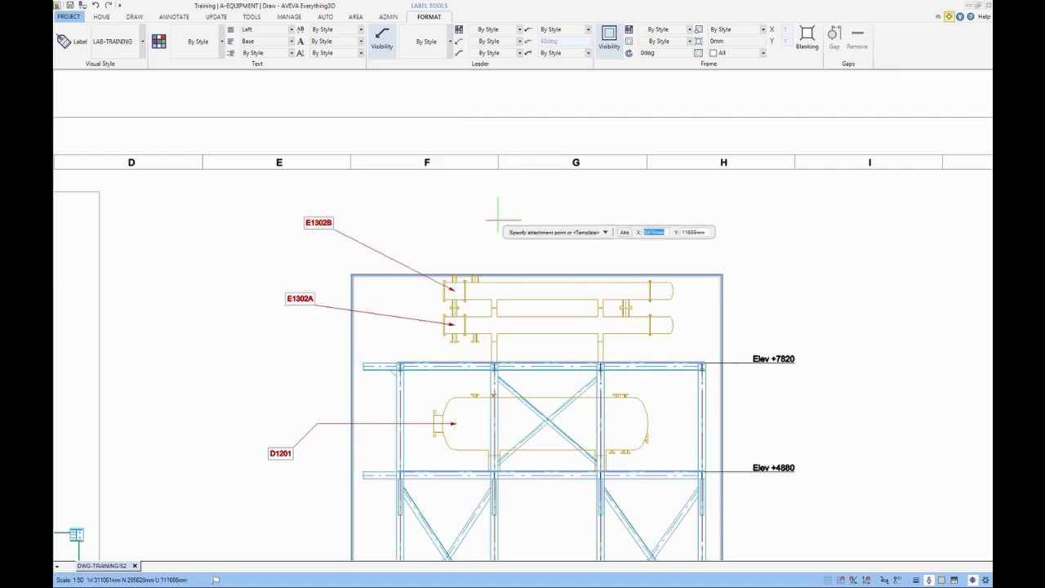
key(Escape)
click(363, 245)
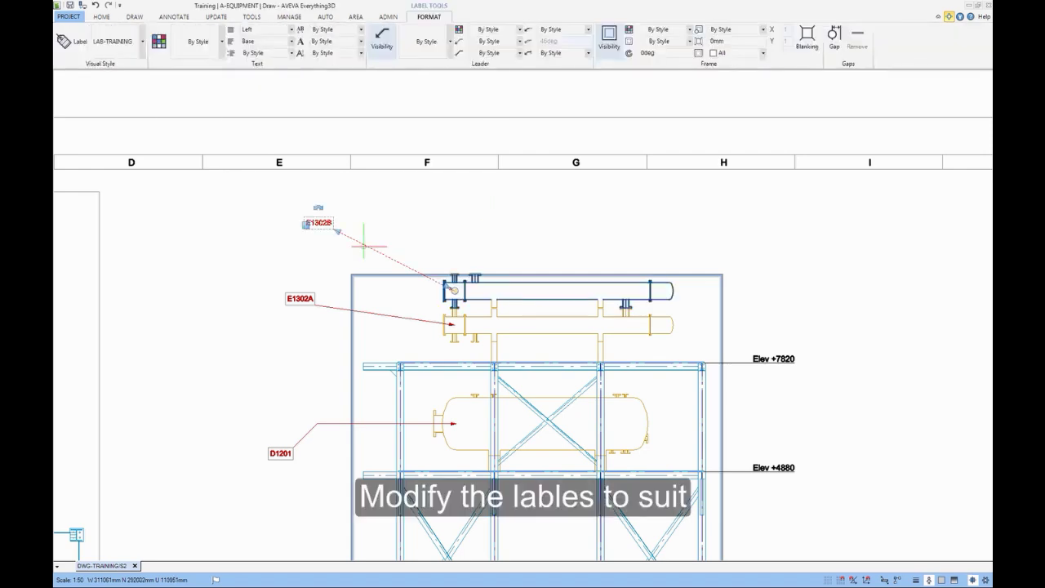
Give the E1302B leader an Angled Horizontal shape and the E1302A leader Horizontal Angled
click(448, 46)
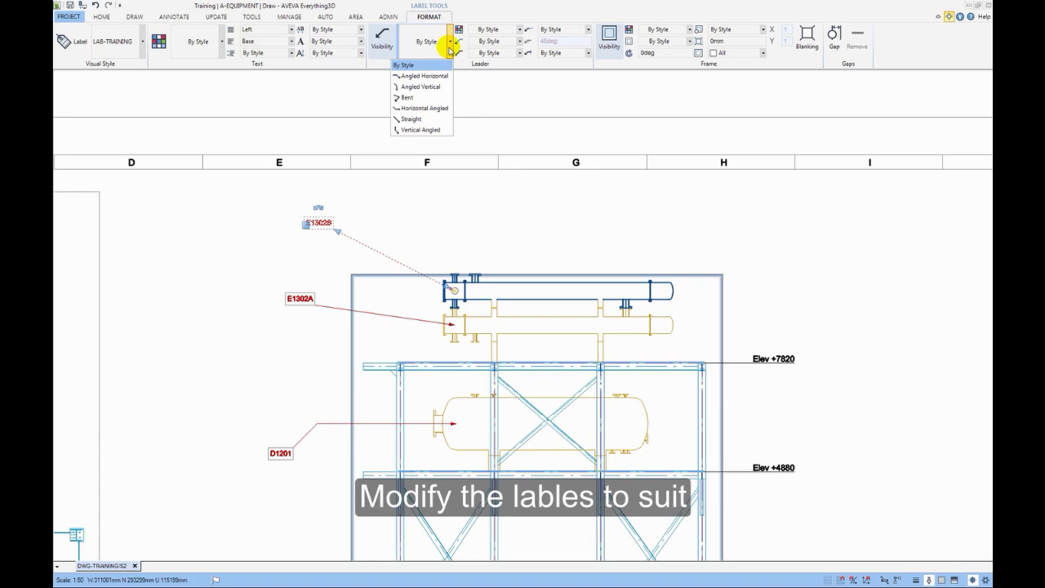
click(425, 75)
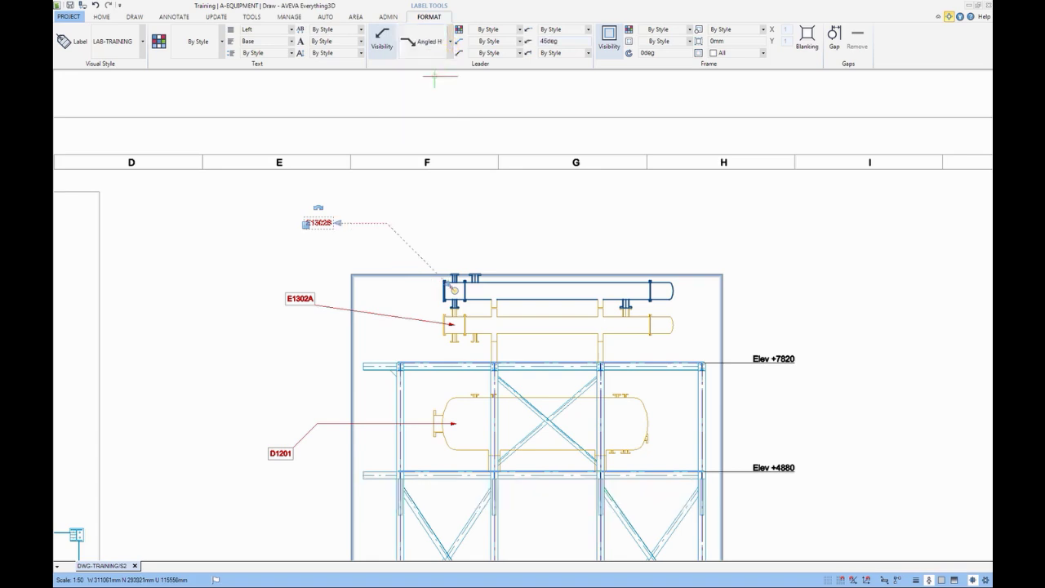
click(435, 78)
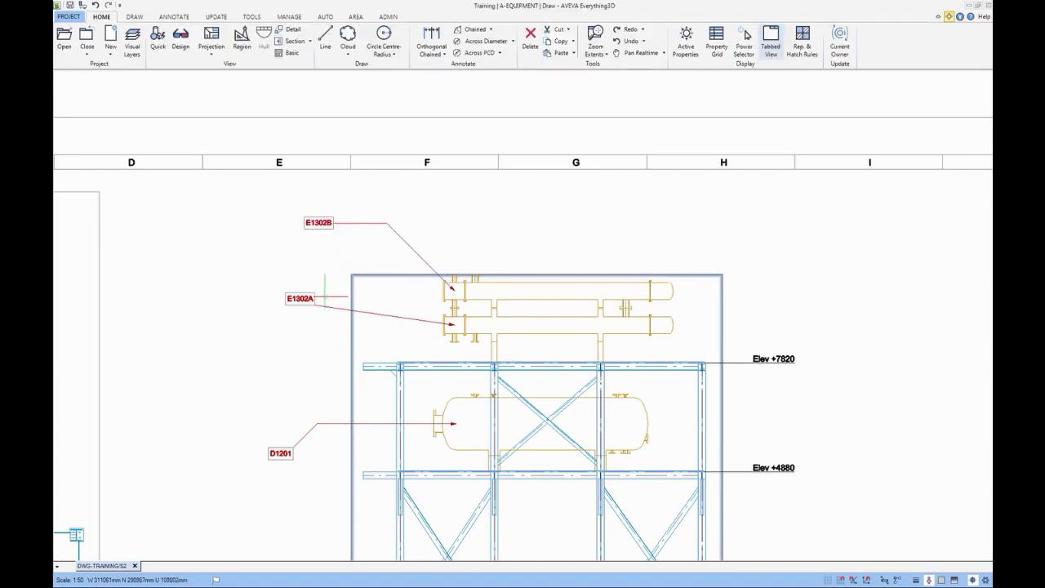
click(324, 307)
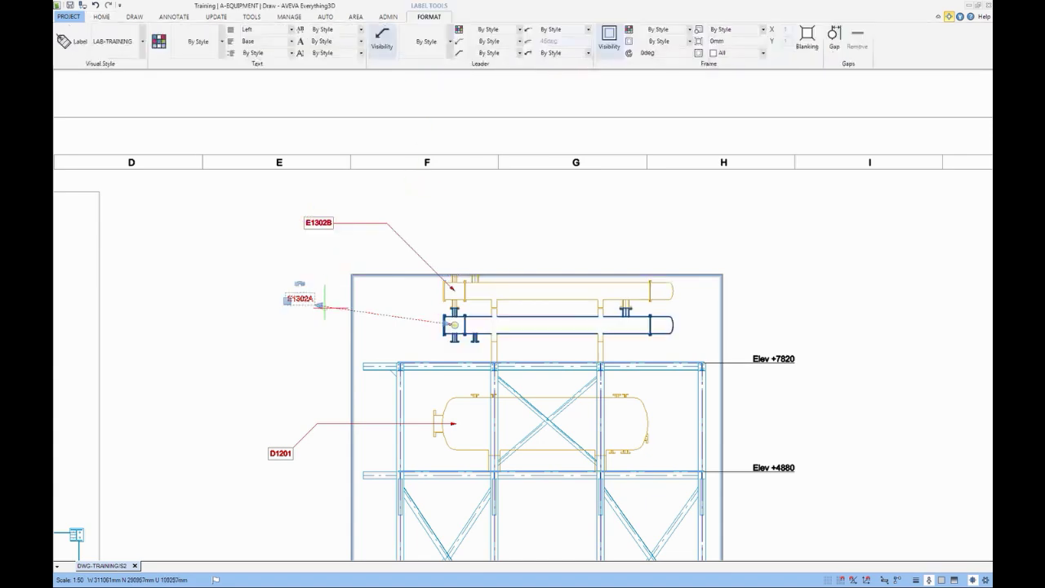
click(451, 43)
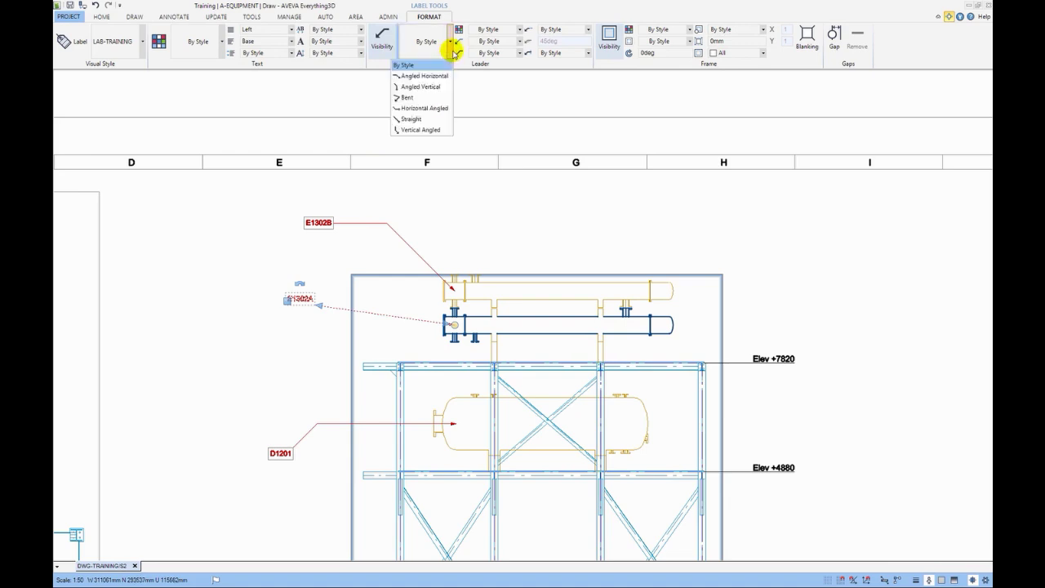
click(425, 108)
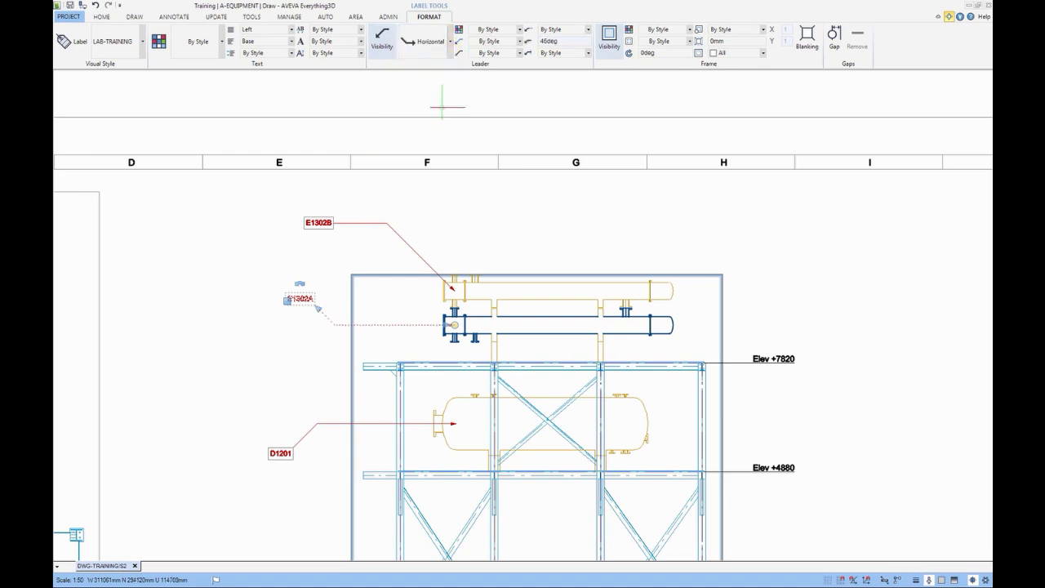
click(246, 349)
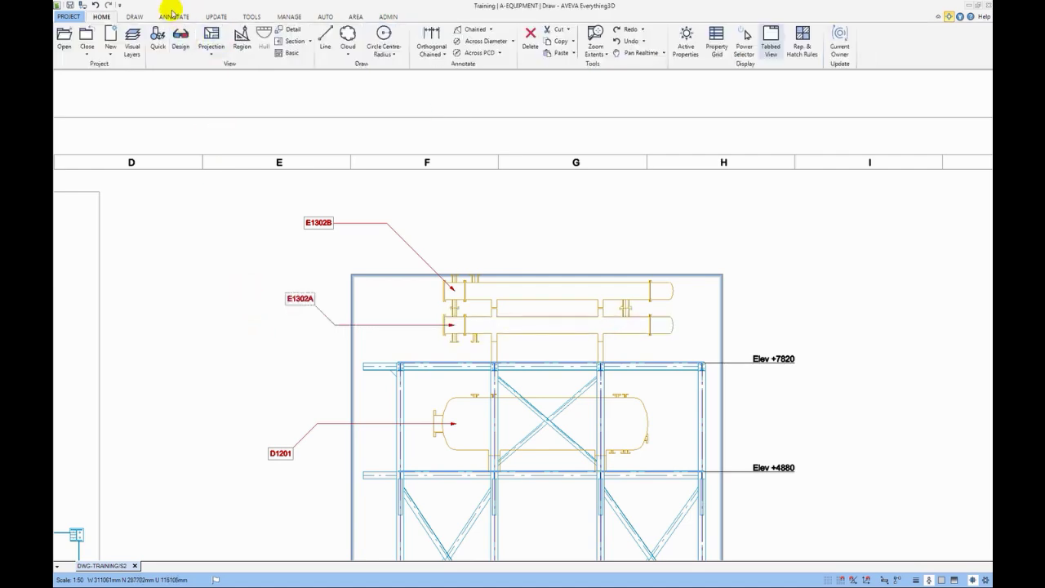
click(173, 16)
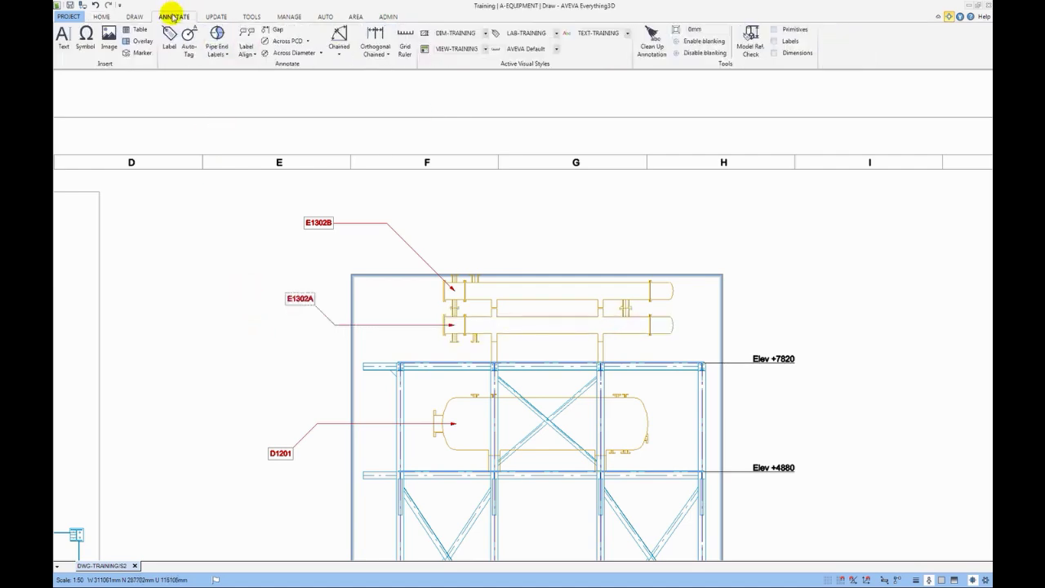
Vertically align the E1302A and E1302B labels with D1201 using Label Align in Standard mode
click(255, 55)
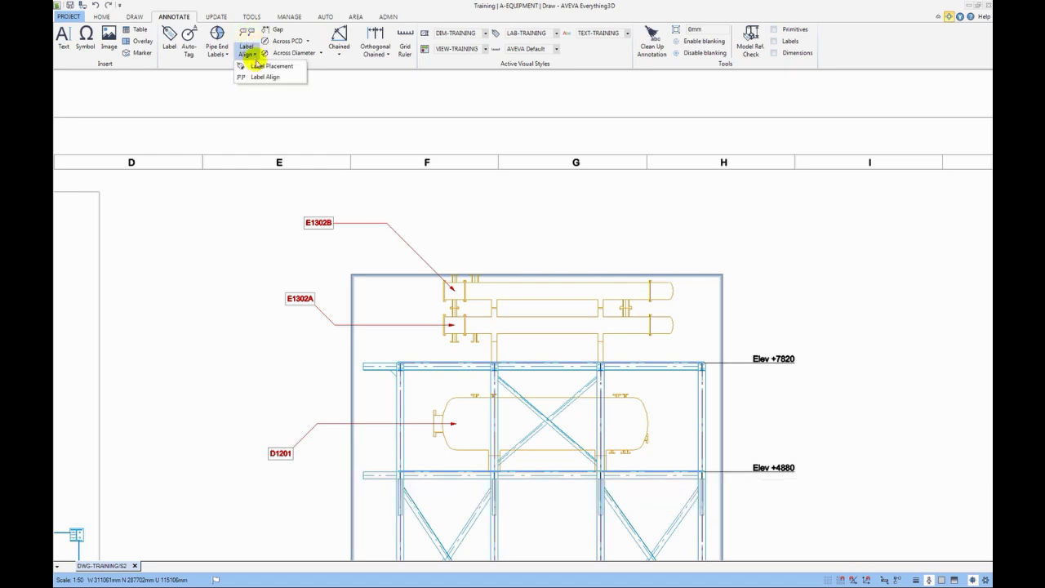
click(270, 77)
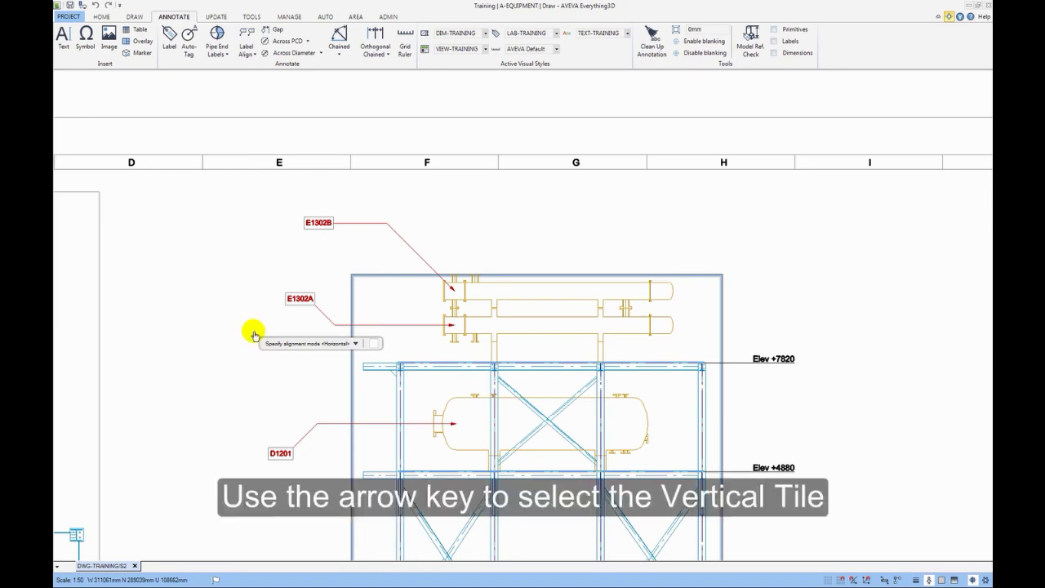
key(Down)
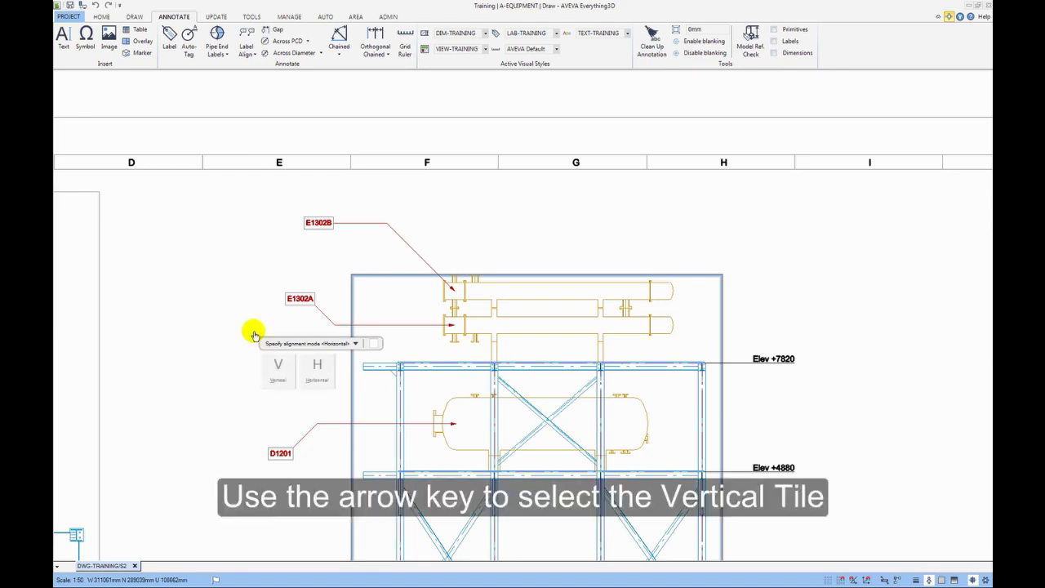
click(279, 372)
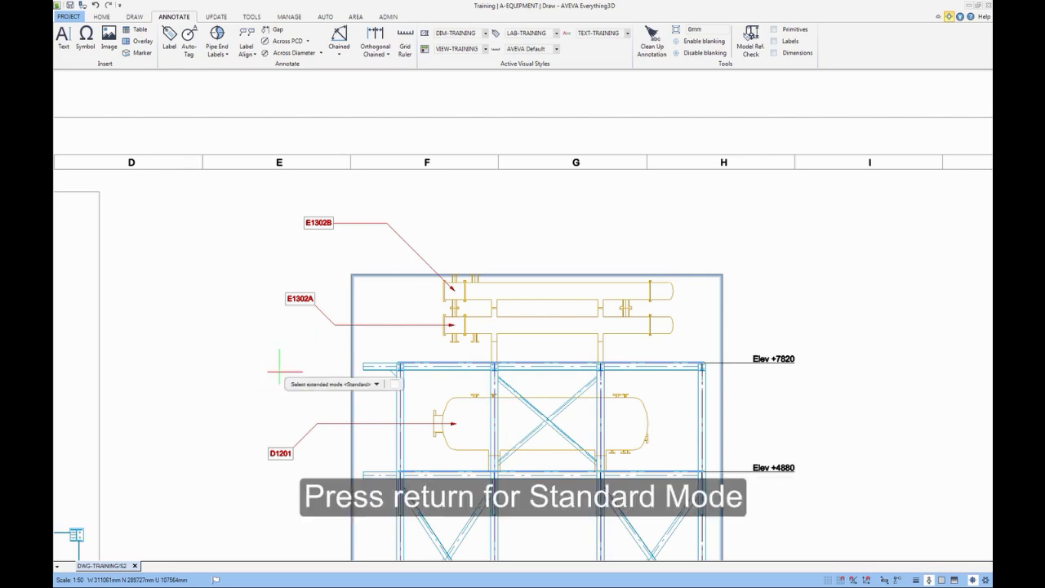
key(Return)
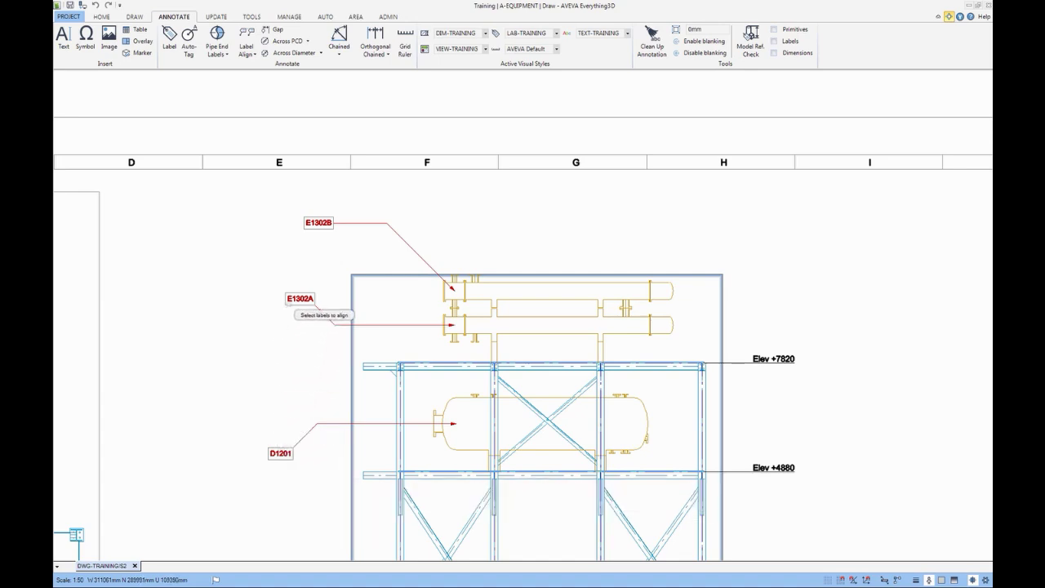
click(299, 299)
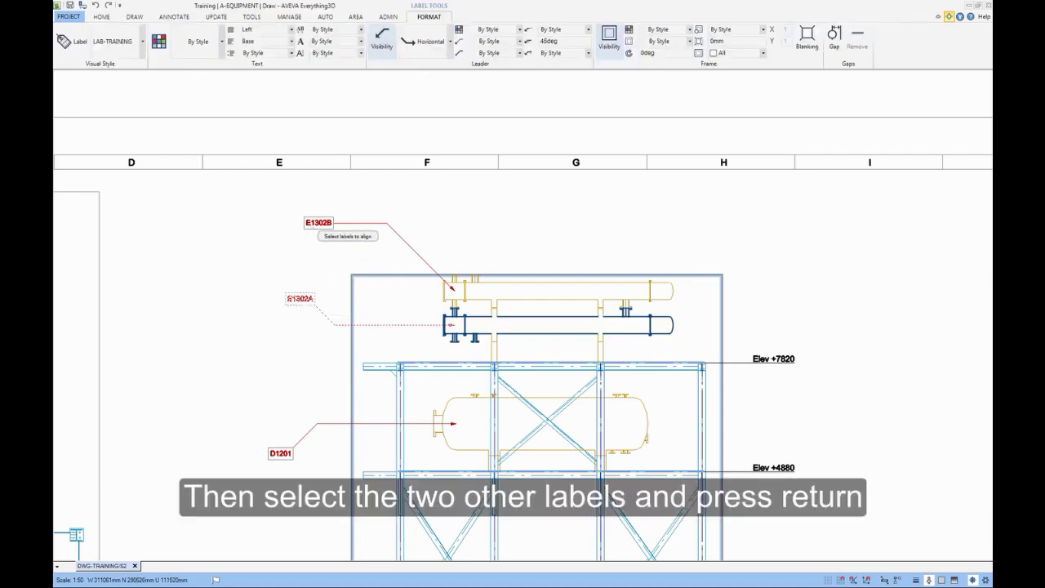
click(317, 223)
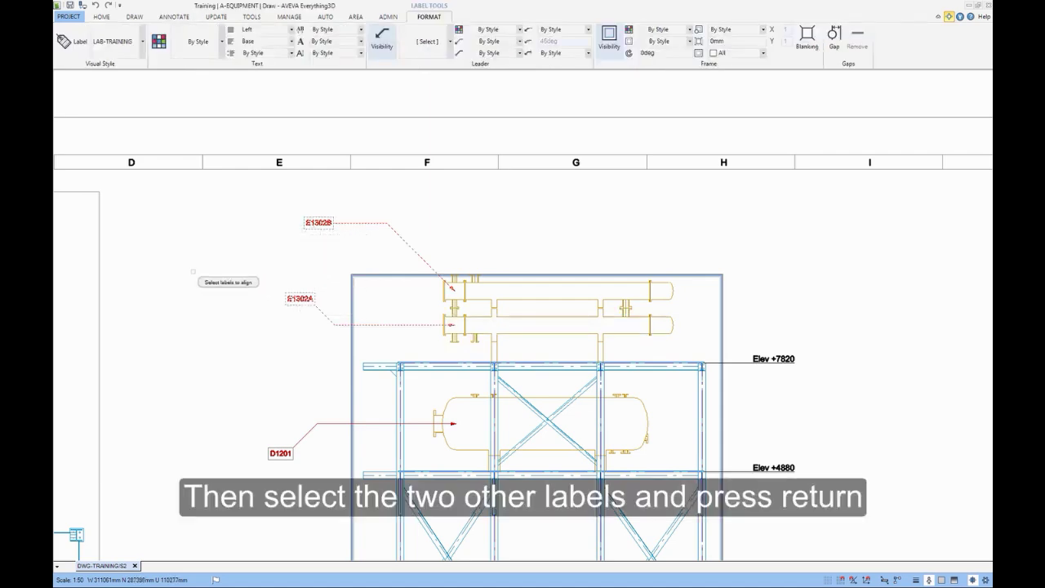
key(Return)
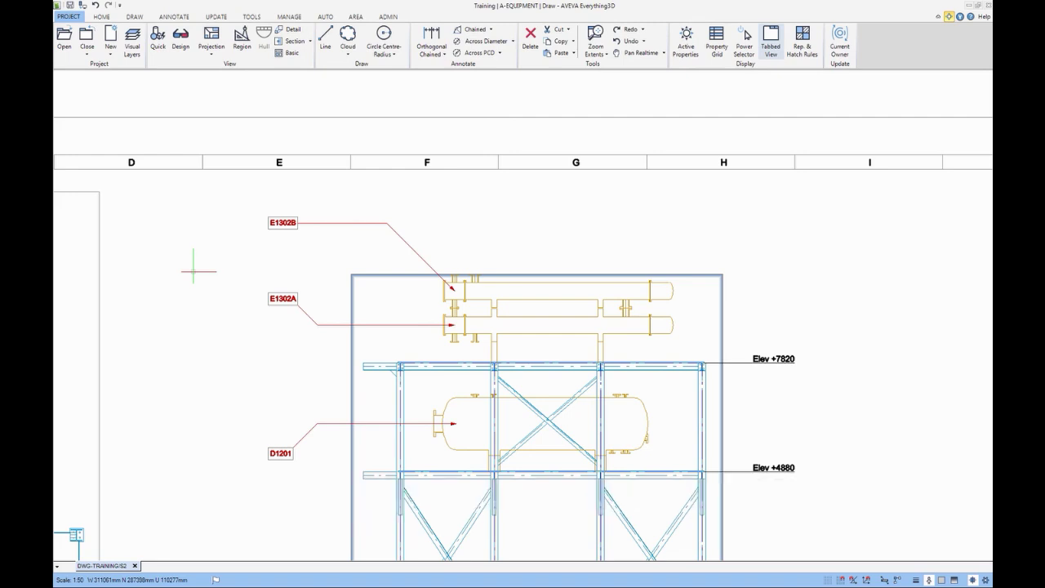
Zoom to extents so the full sheet with all three views is visible
right_click(250, 366)
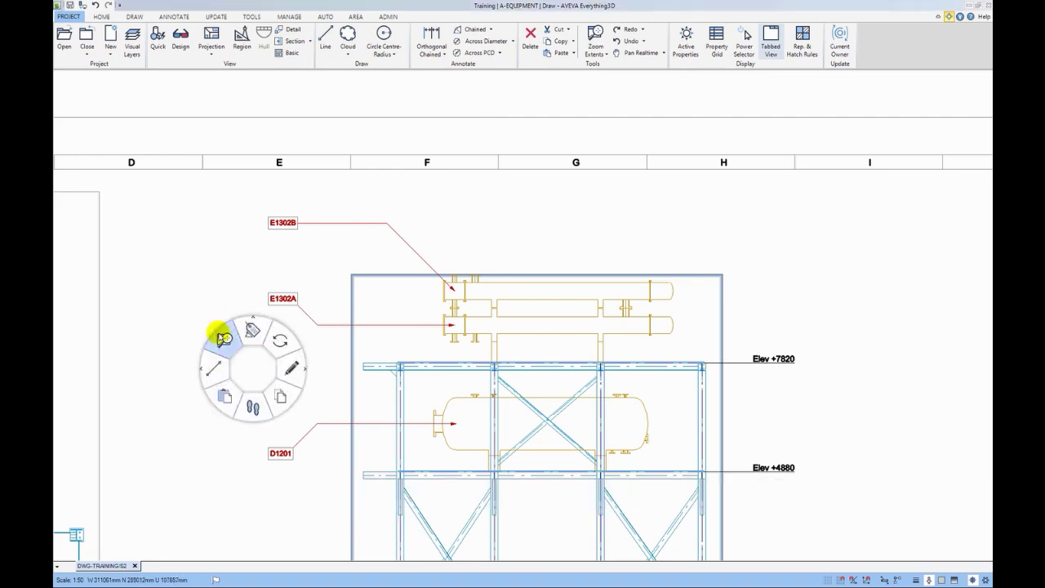
click(203, 316)
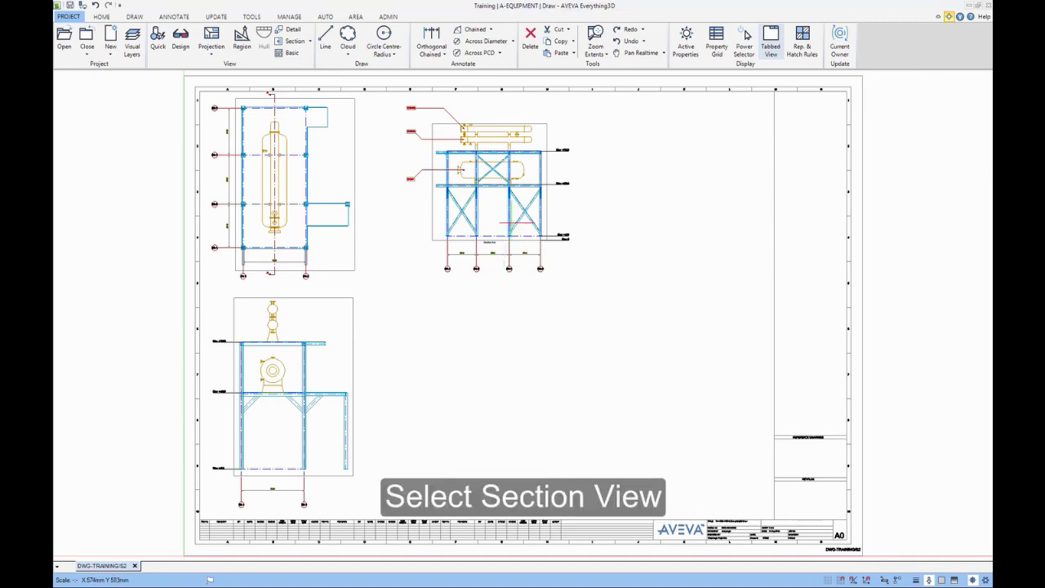
Give the Section A-A view the TT/DRA/PRJ/HRUL/GEN Hatch-Equip hatching rule, then deselect it
click(510, 222)
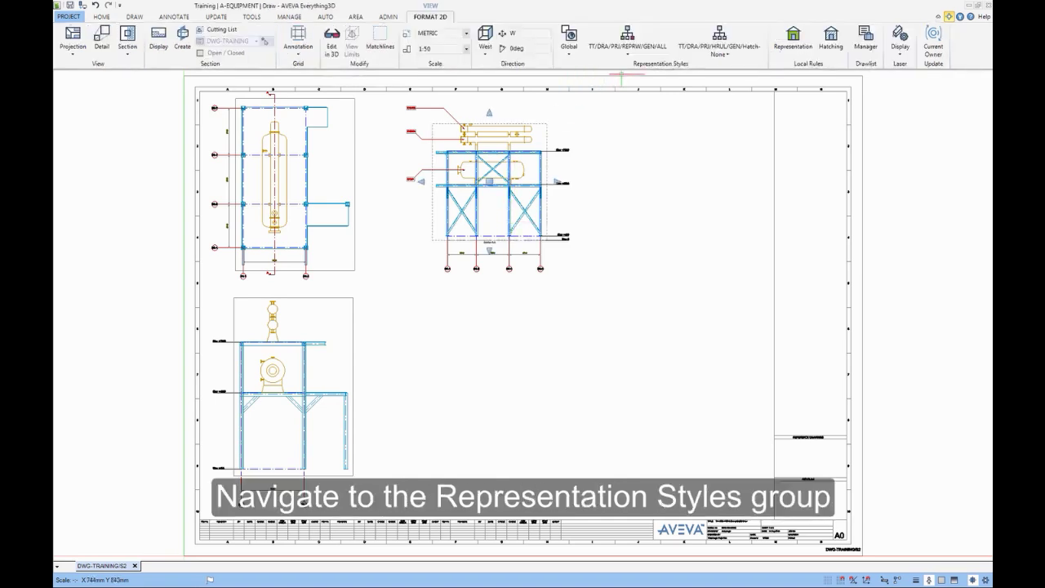
click(725, 55)
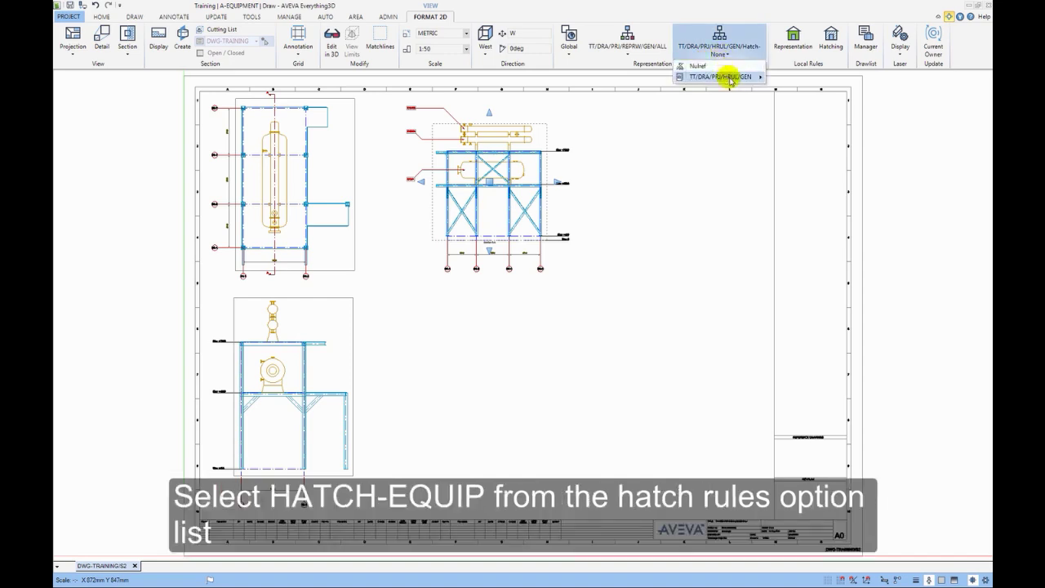
mouse_move(731, 80)
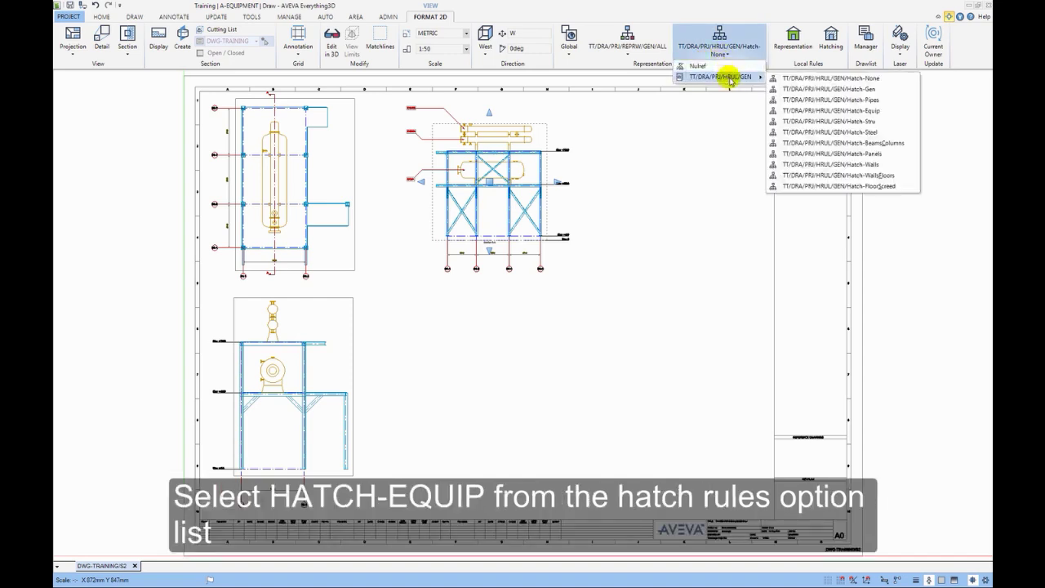
click(810, 110)
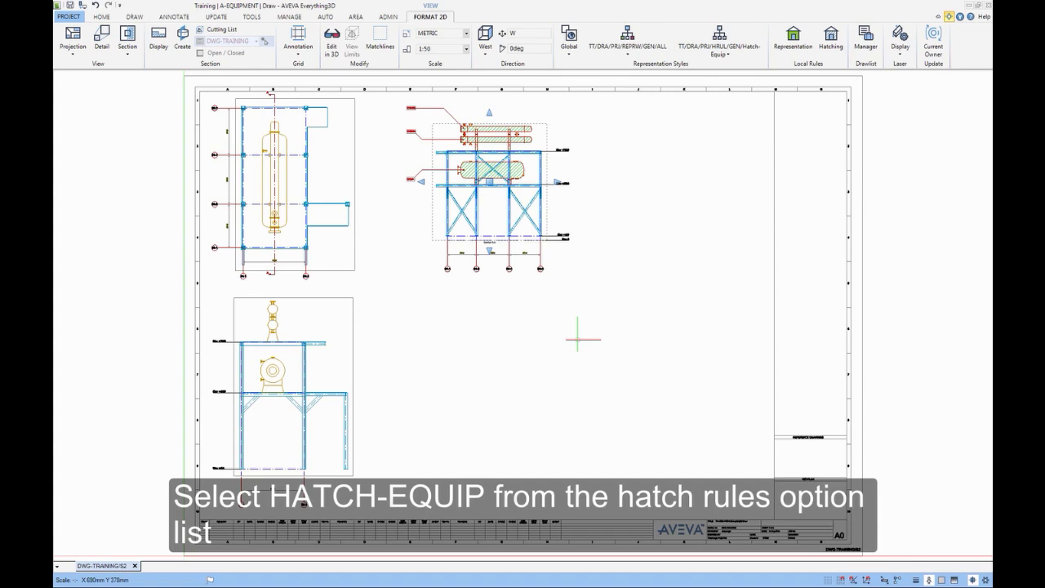
key(Escape)
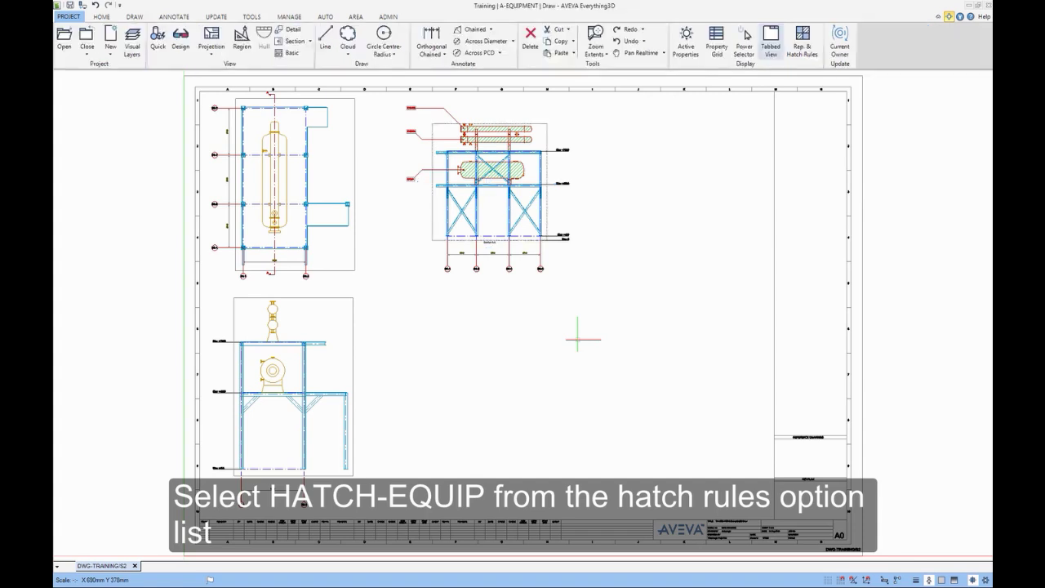
right_click(577, 338)
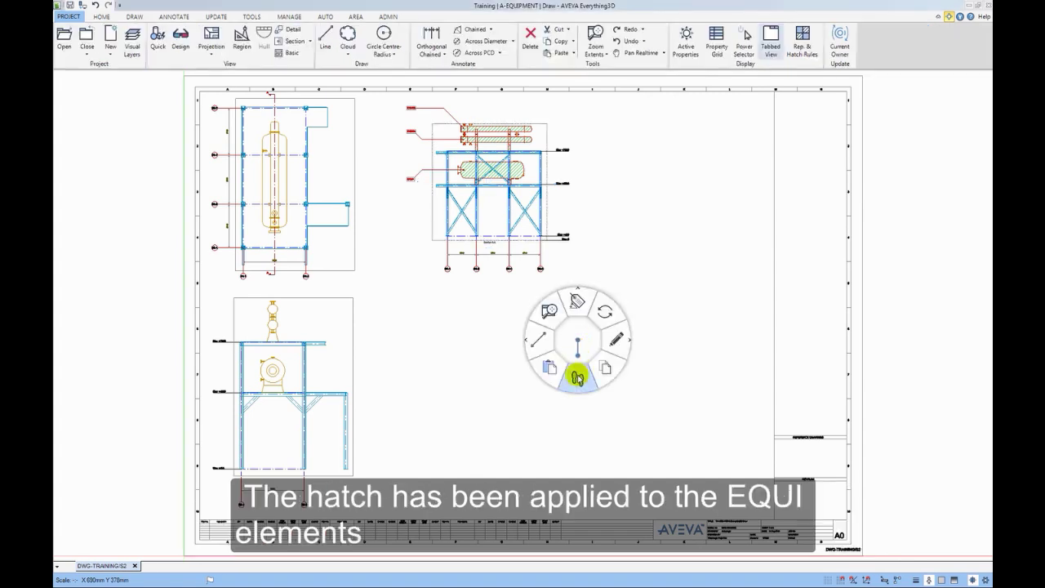
Display the thumbnail strip of the drawing's views using the radial menu's footprint item
click(577, 378)
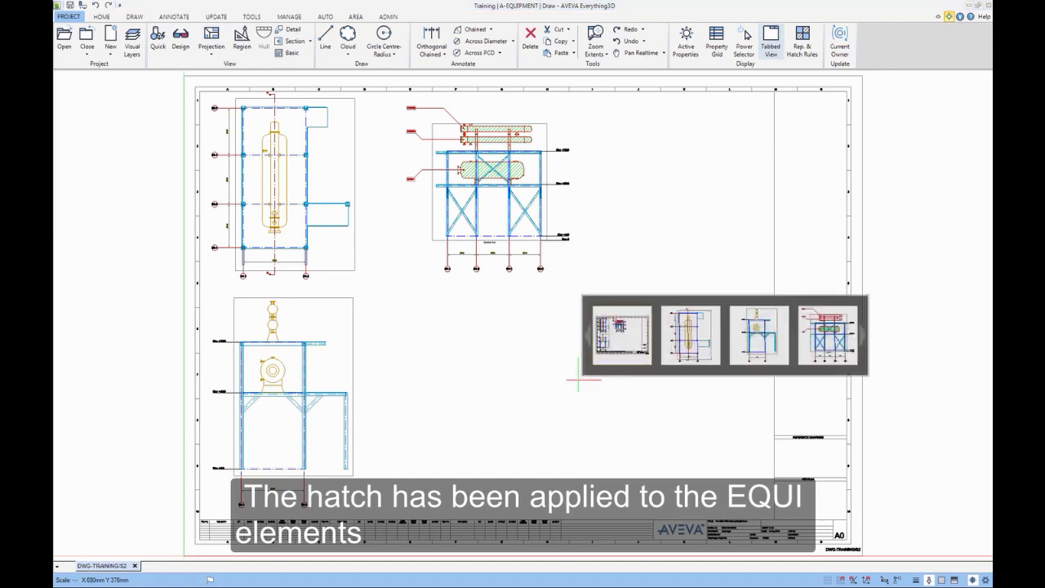